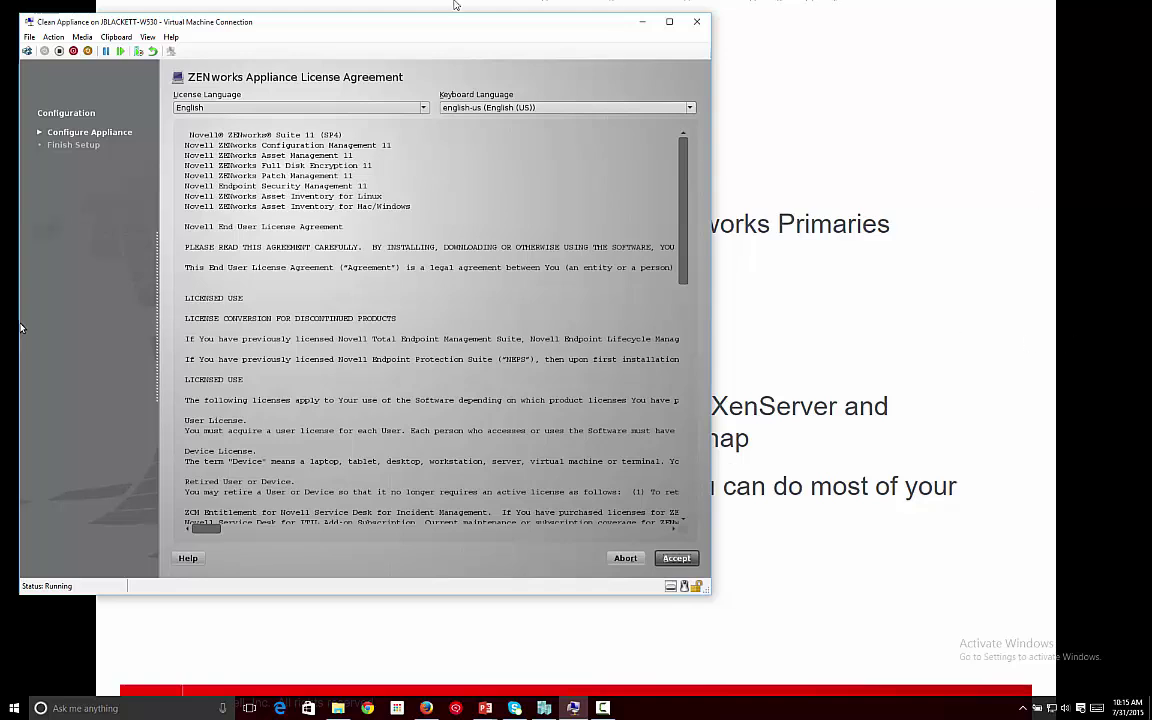
Accept the license agreement and enter and confirm the root and zenadmin passwords
left_click(667, 559)
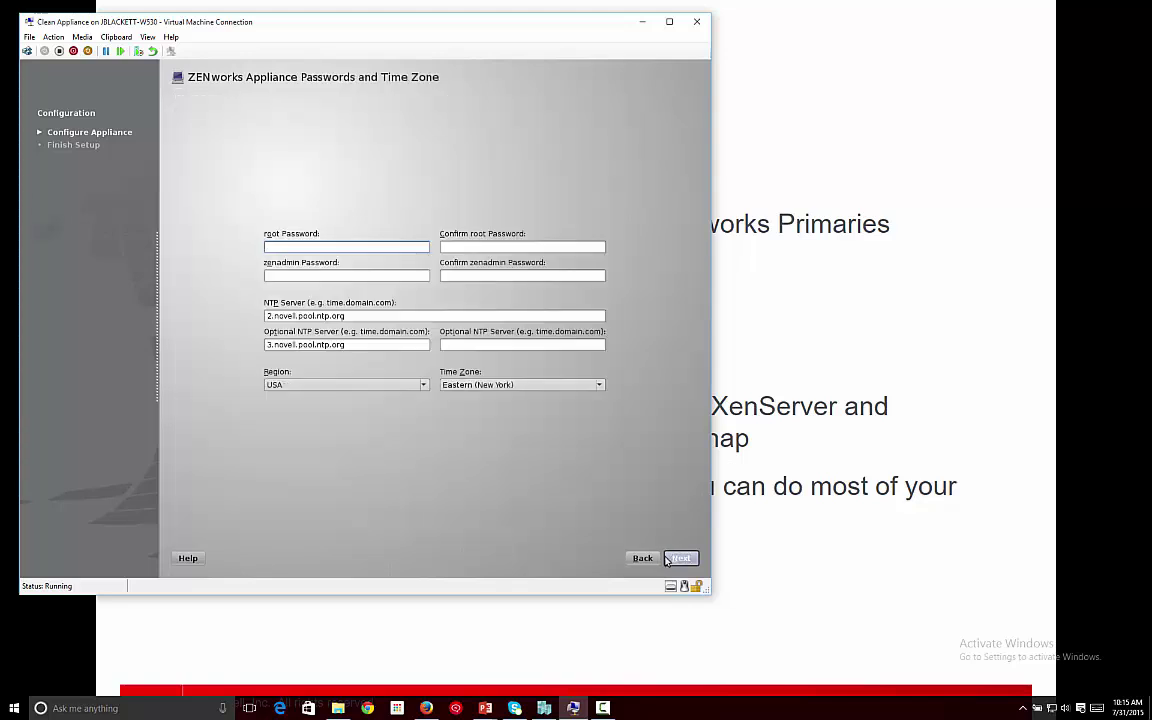
type("******")
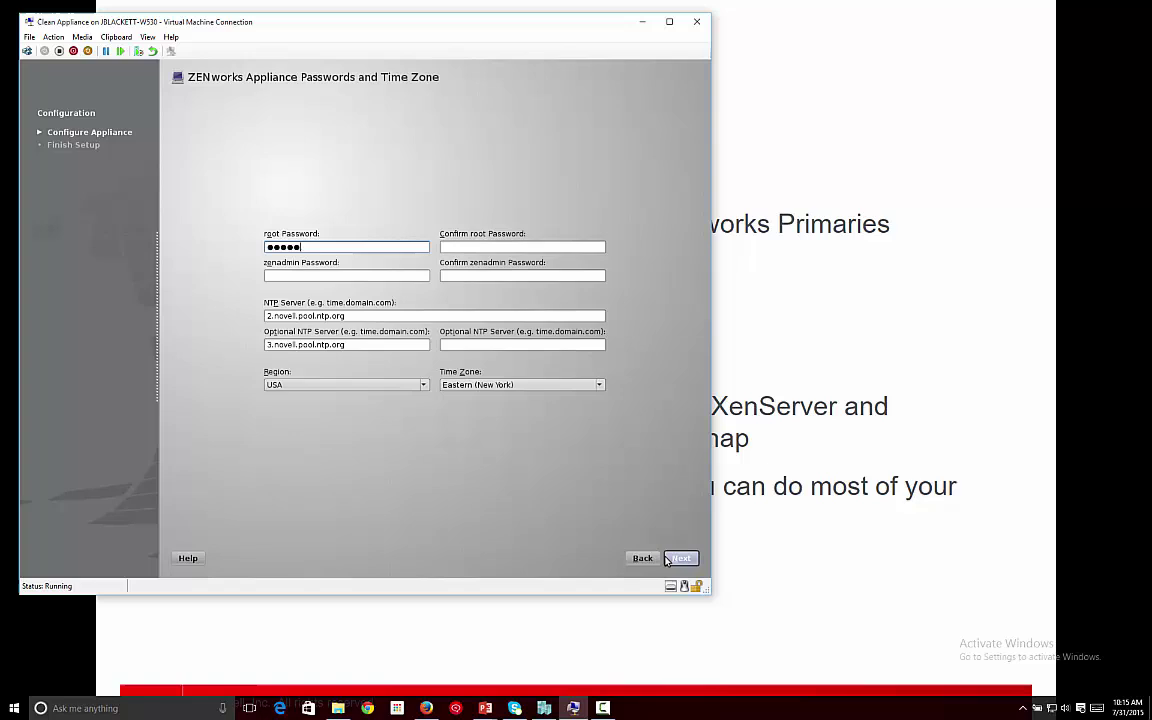
key("Tab")
type("******")
key("Tab")
type("******")
key("Tab")
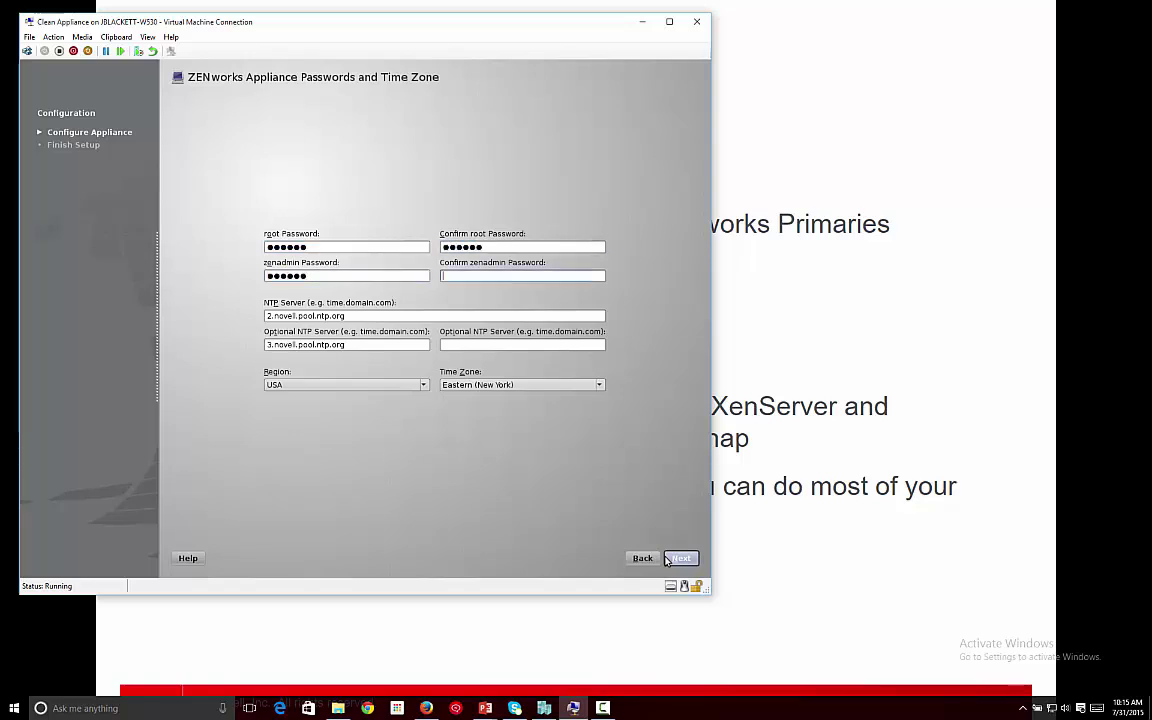
type("******")
Set NTP server tick.novell.com, clear the optional NTP server, and choose Mountain (Denver) time zone
key("Tab")
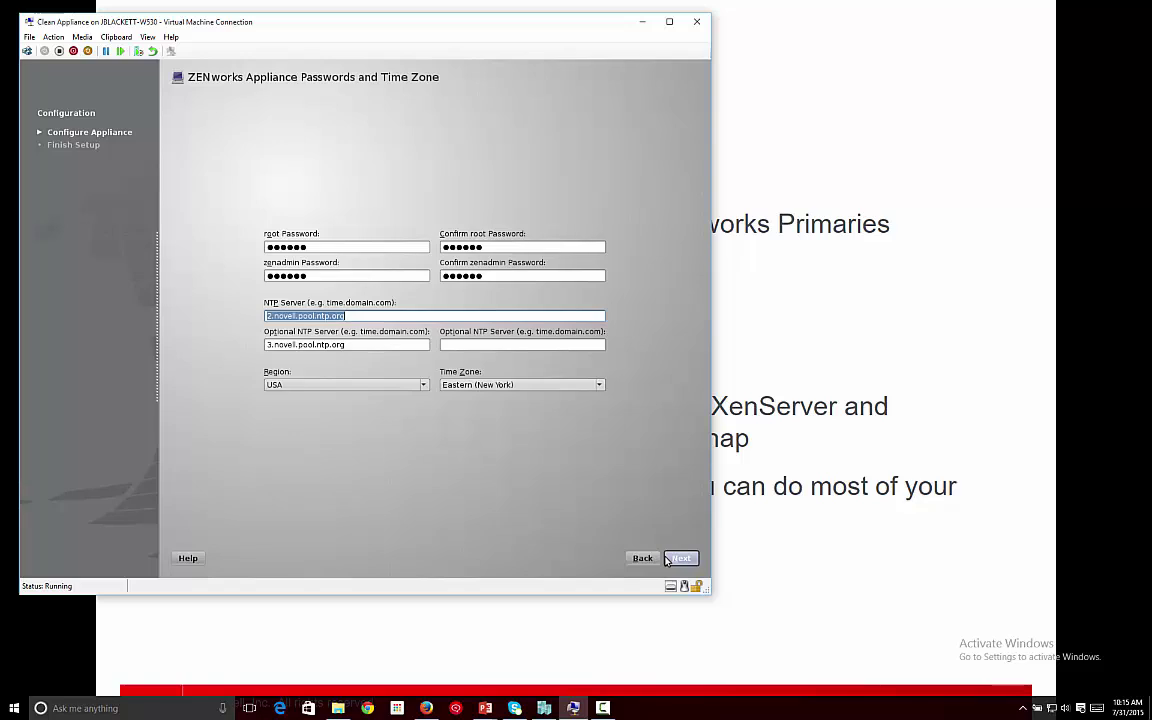
type("tick.novell")
type(".com")
key("Tab")
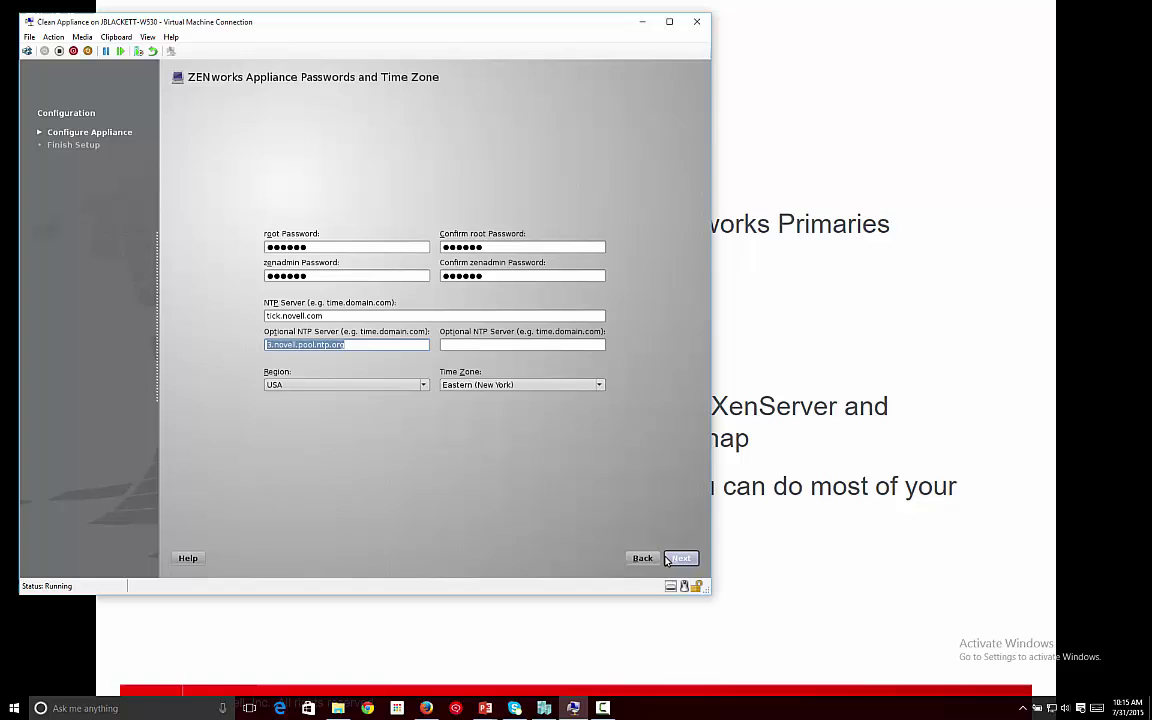
key("BackSpace")
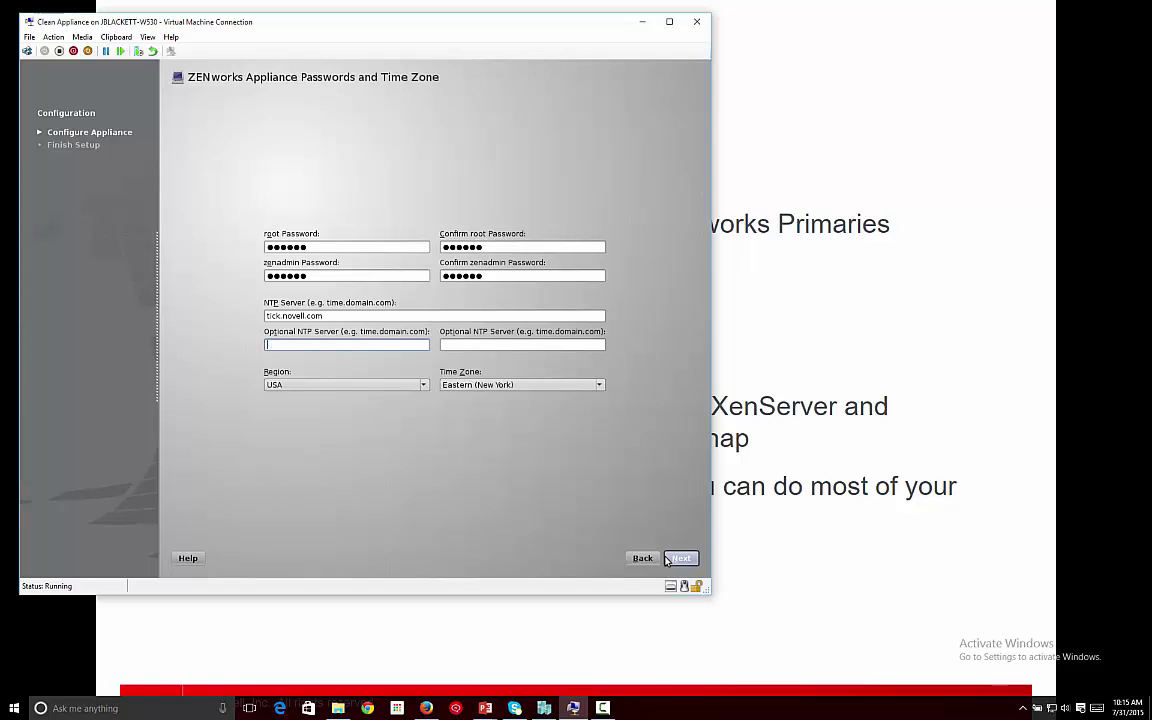
left_click(588, 384)
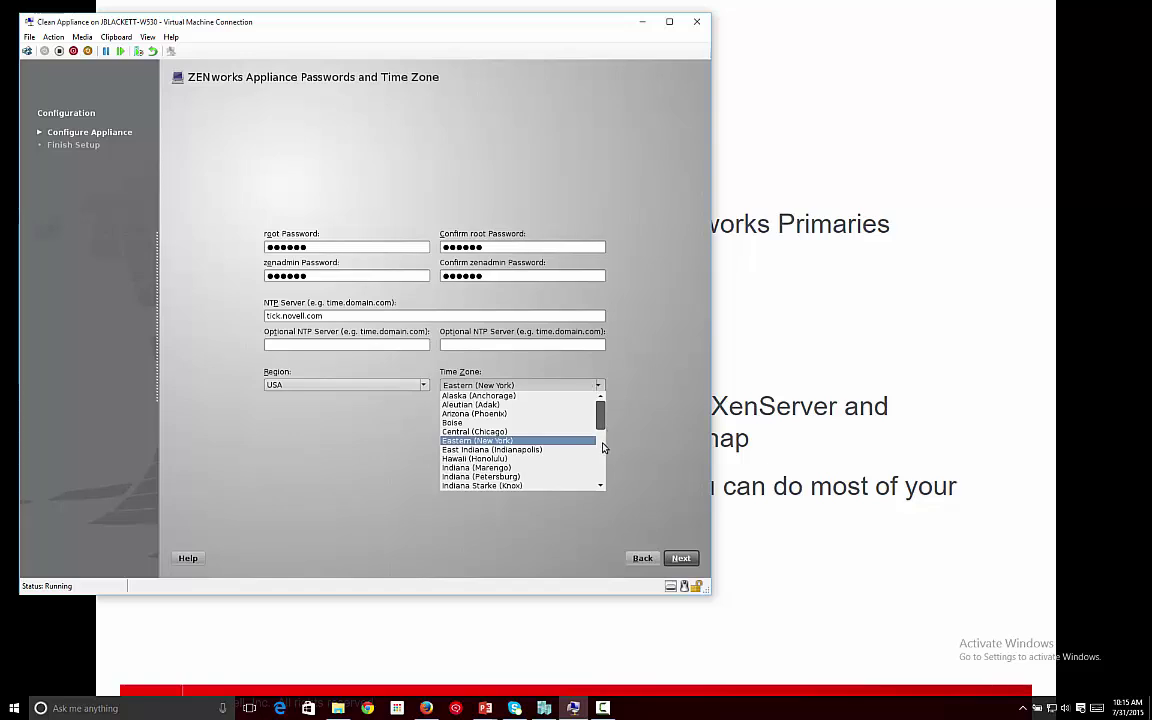
scroll(590, 450, "down", 4)
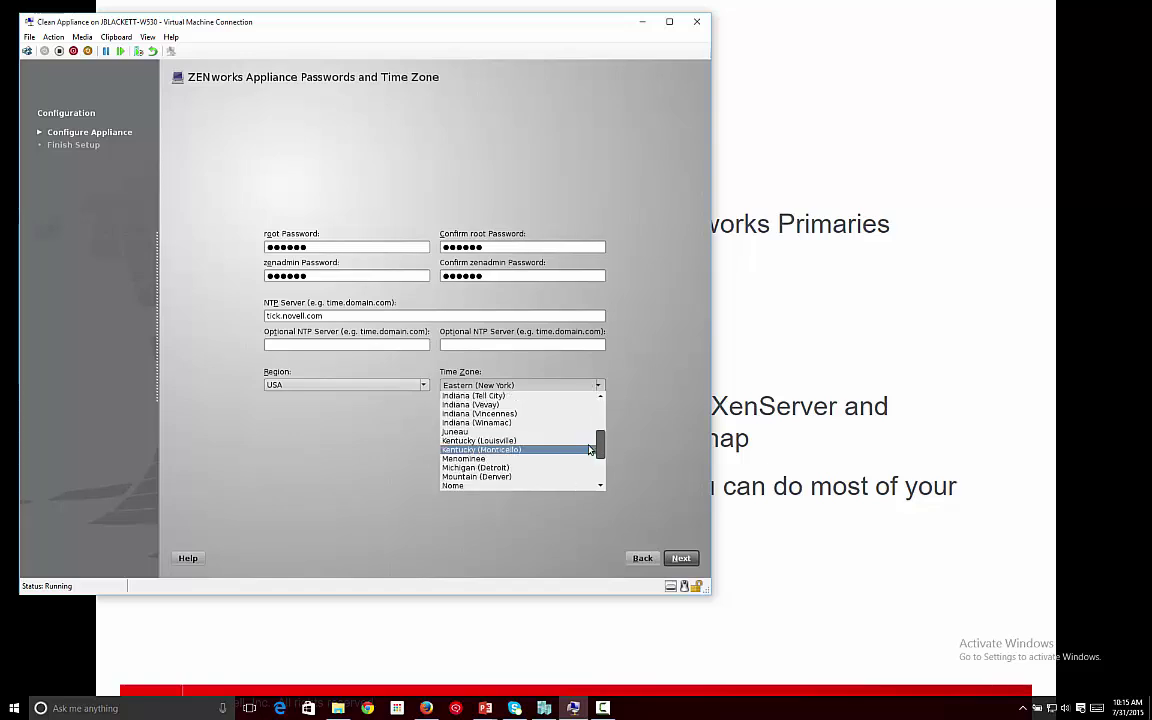
left_click(568, 477)
left_click(679, 558)
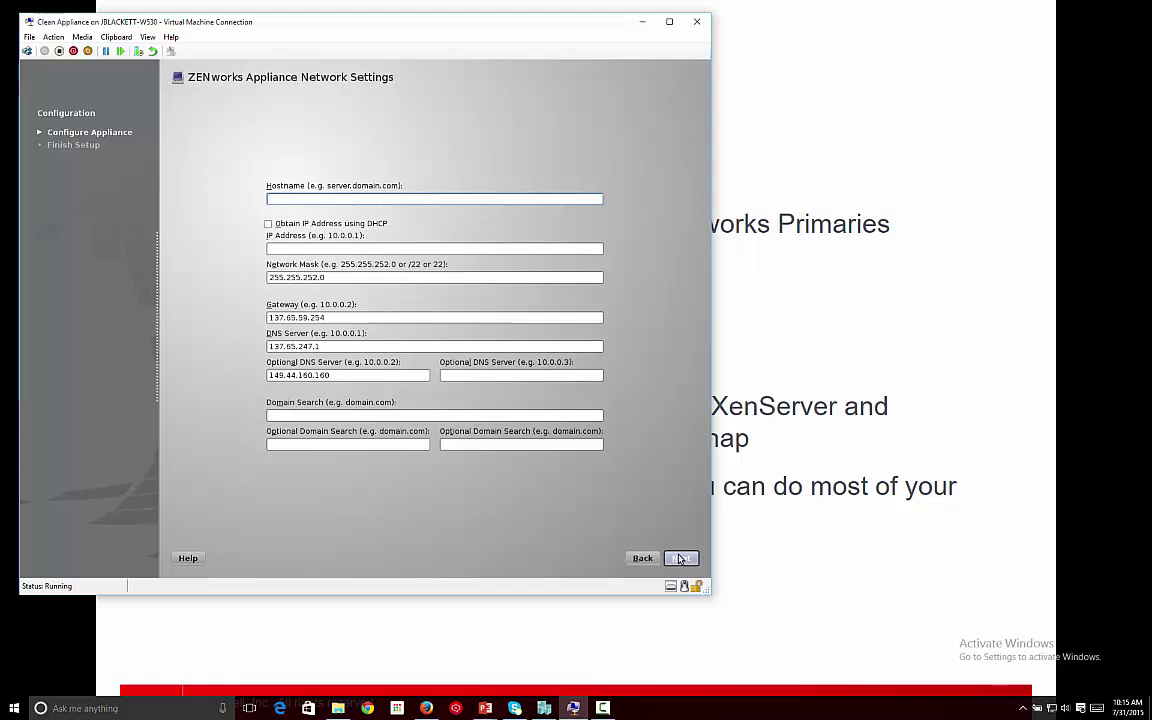
Set hostname zenapp.zenguru.info, enable DHCP addressing, and accept the network settings
type("aze")
type("napp.zenguru")
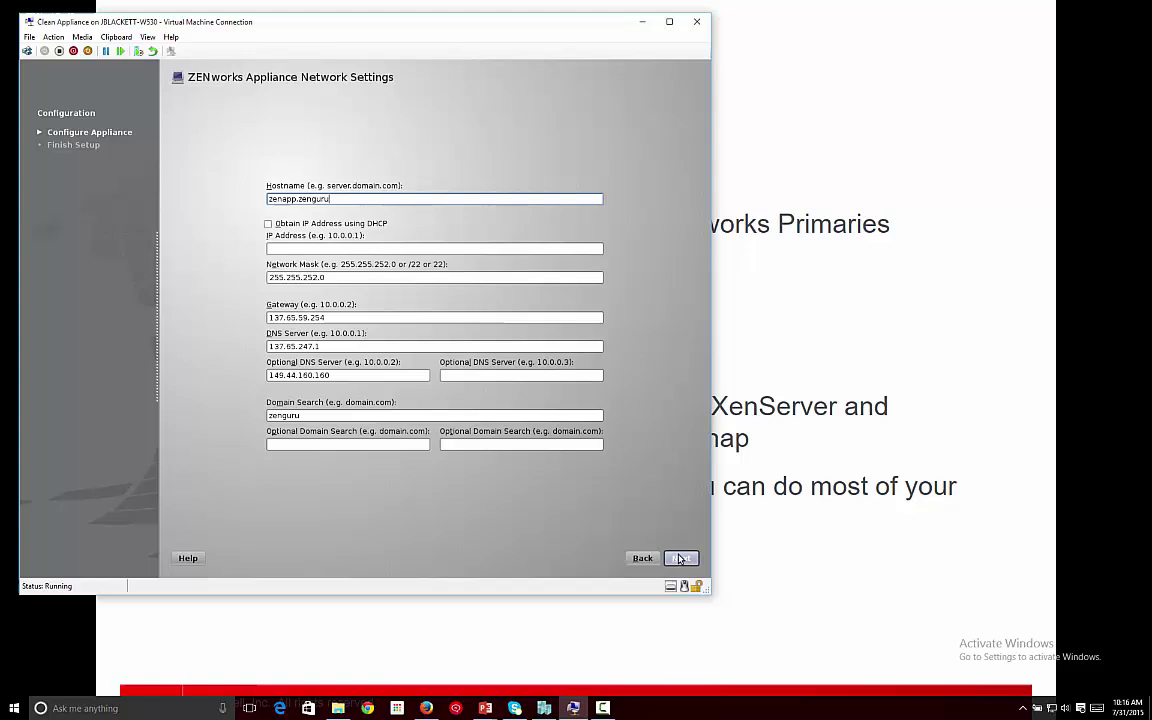
type(".info")
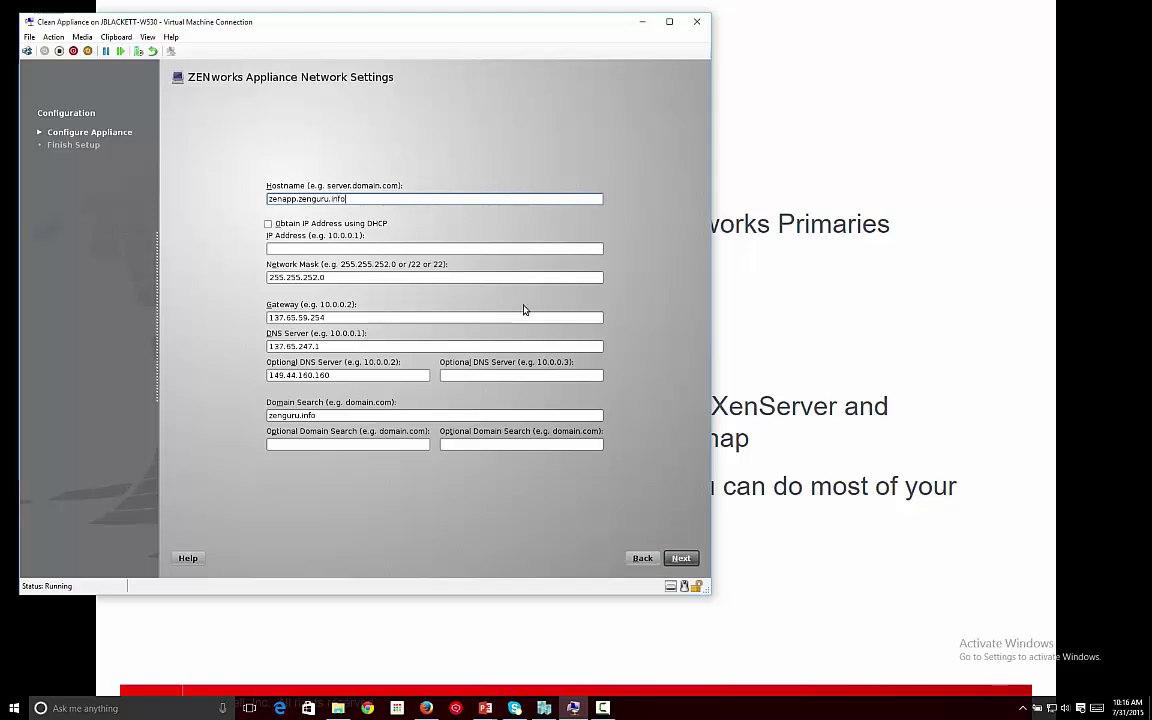
left_click(319, 224)
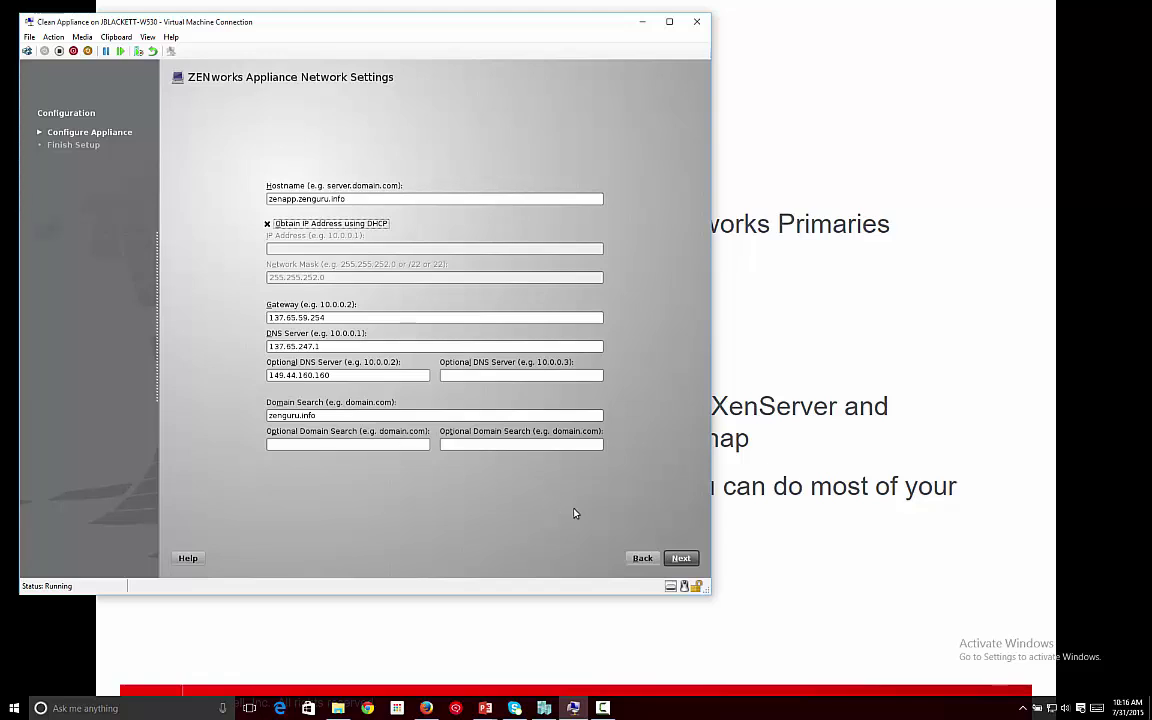
left_click(679, 558)
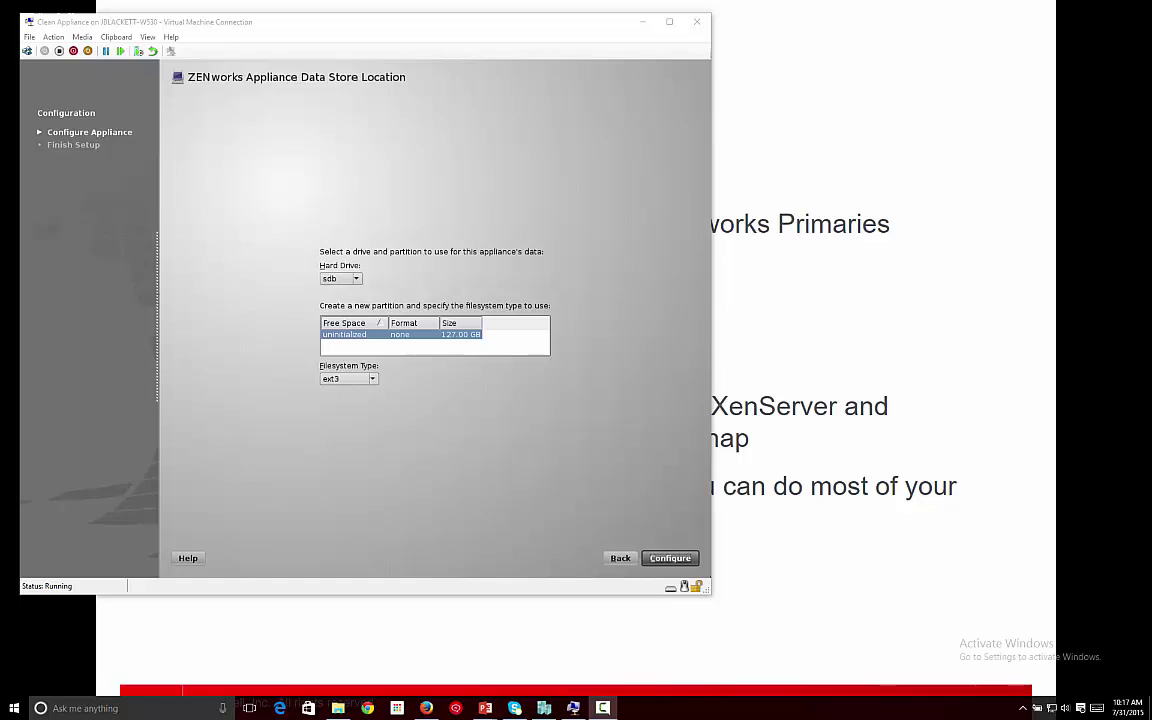
Keep the data store on sdb with ext3 and start configuring the appliance
left_click(20, 294)
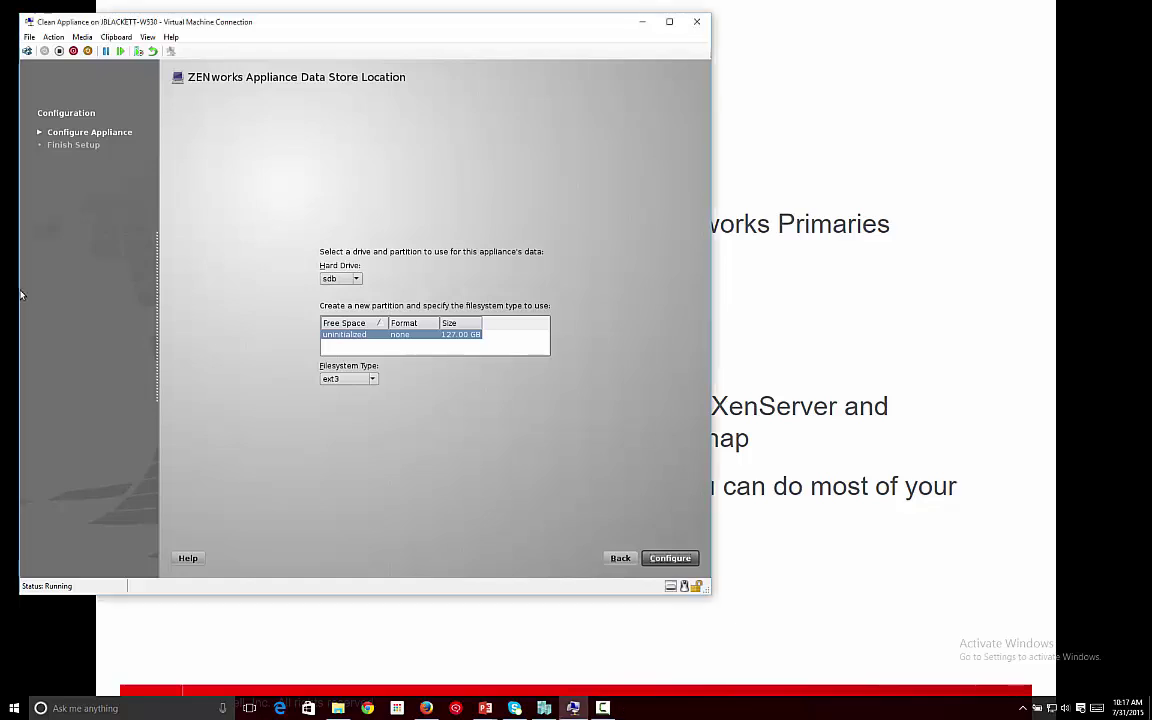
key("Return")
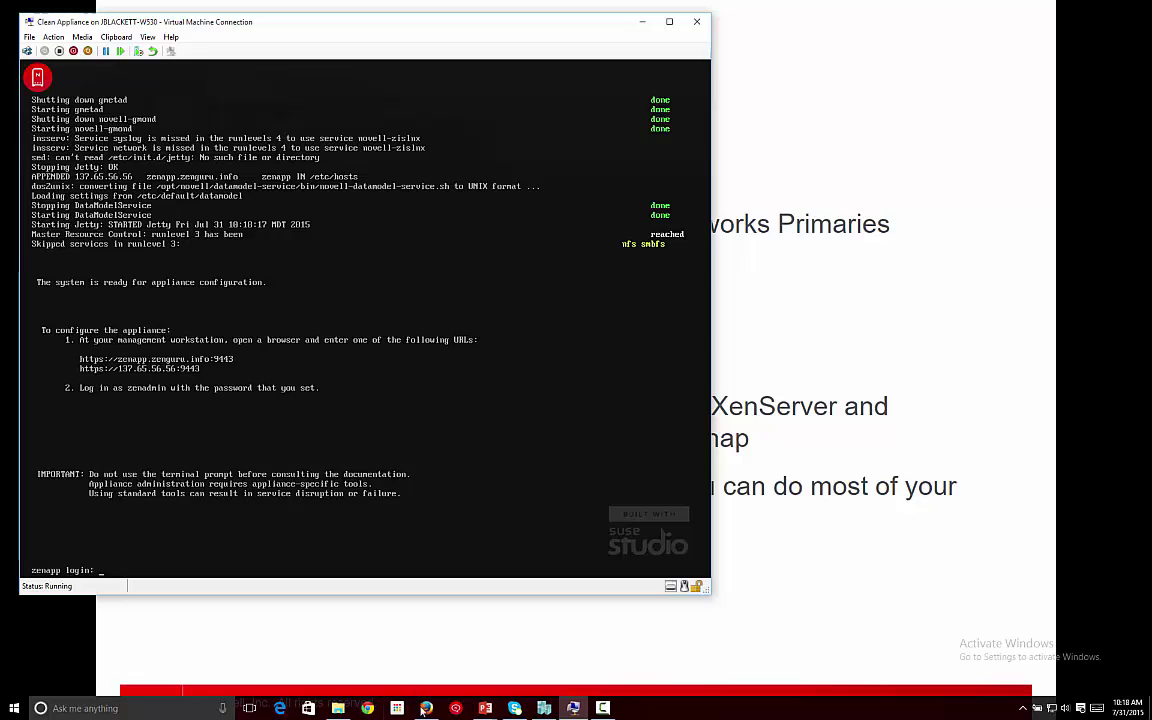
mouse_move(426, 708)
left_click(424, 660)
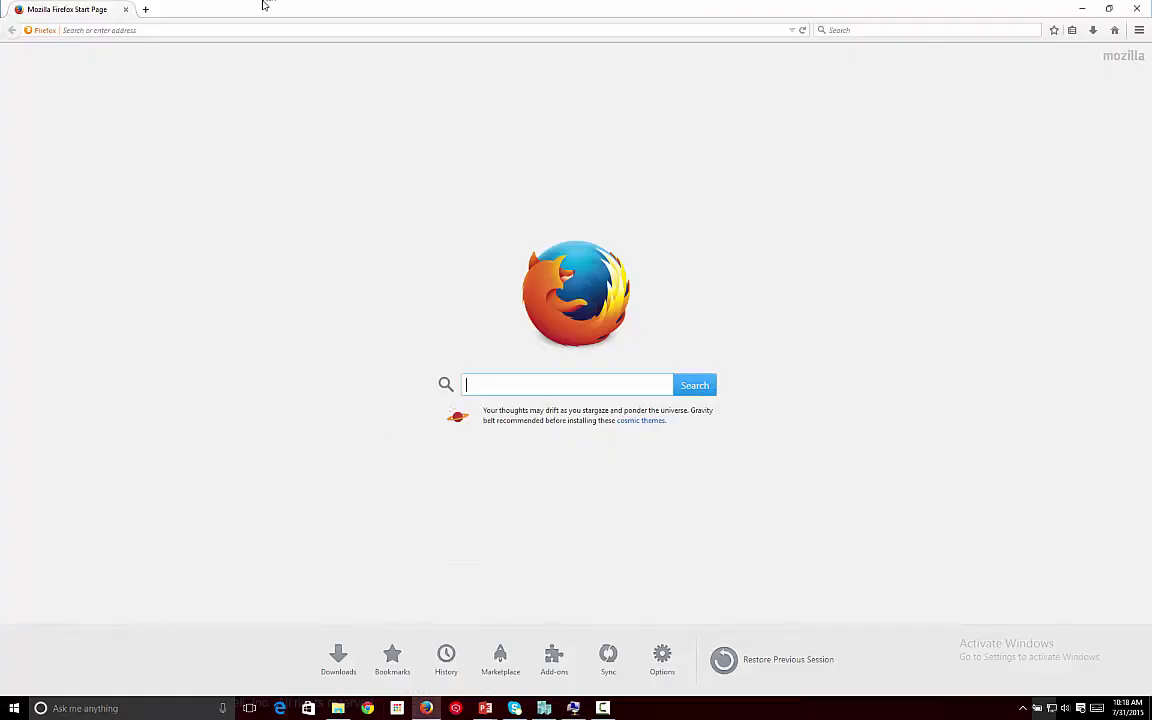
double_click(260, 5)
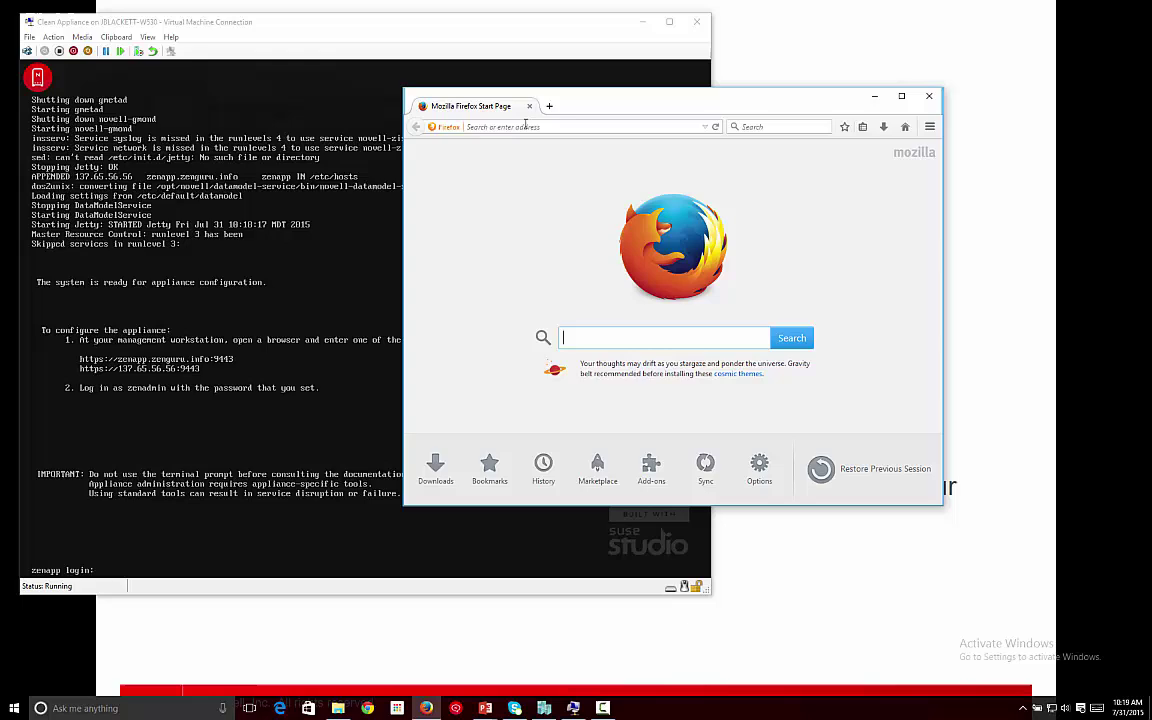
left_click(525, 126)
type("https://")
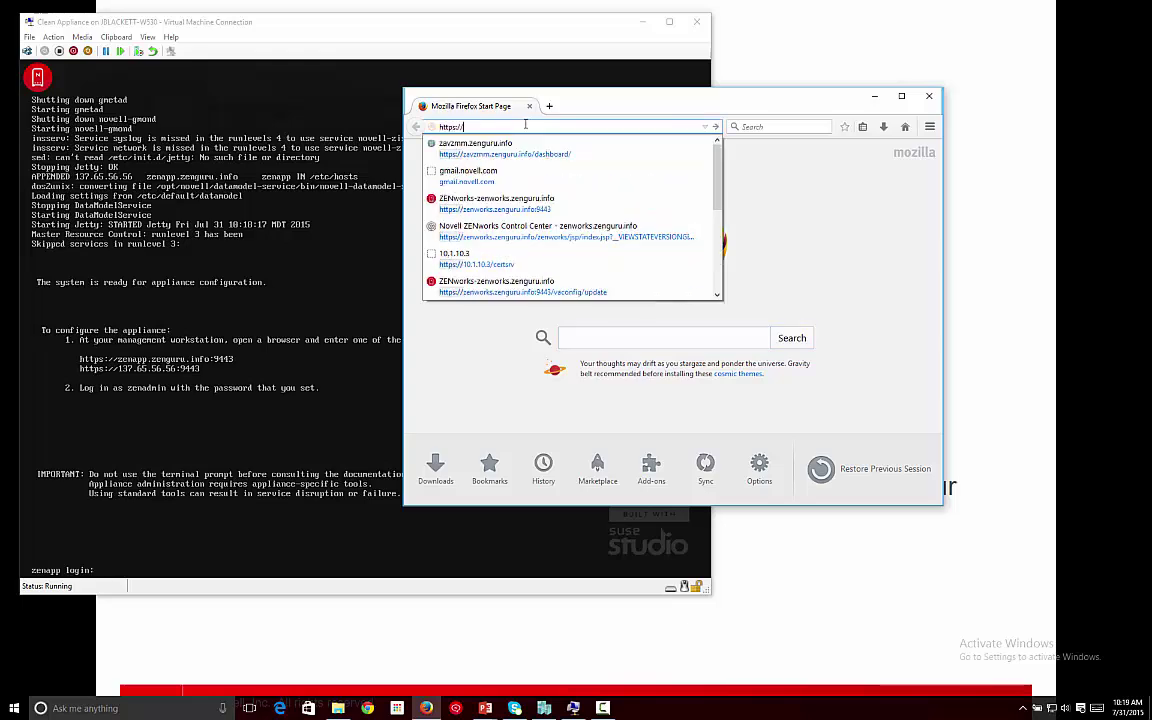
type("136")
key("BackSpace")
type("7.")
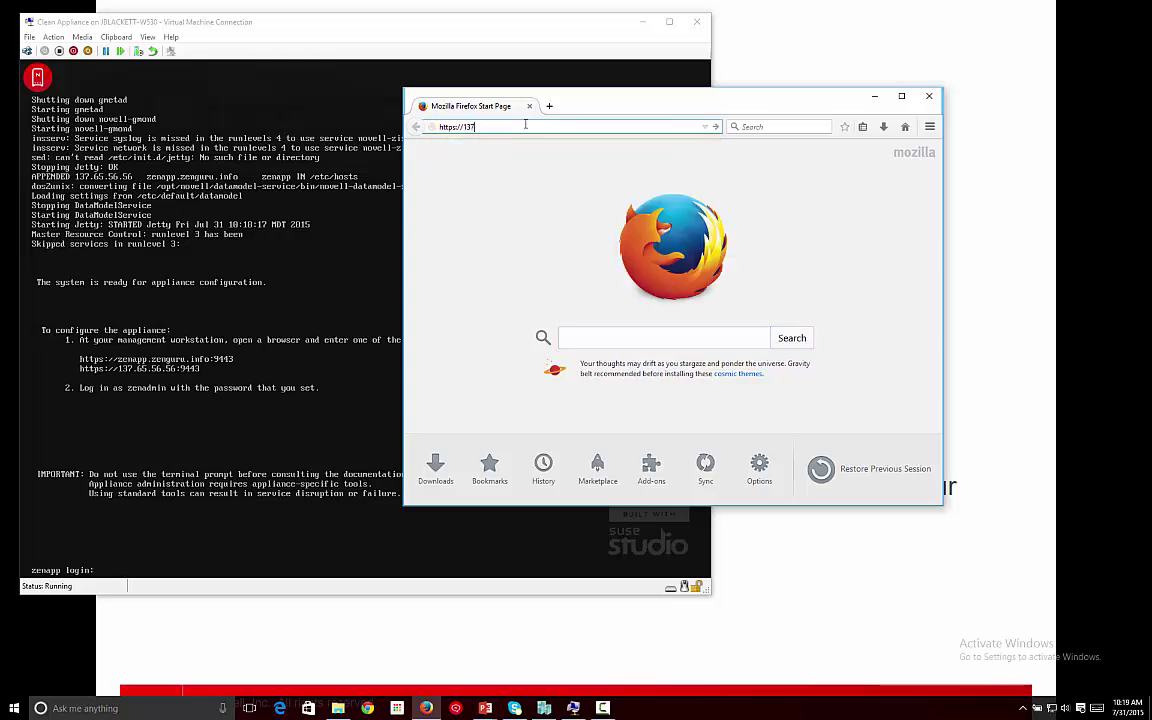
type("65.")
type("56.56")
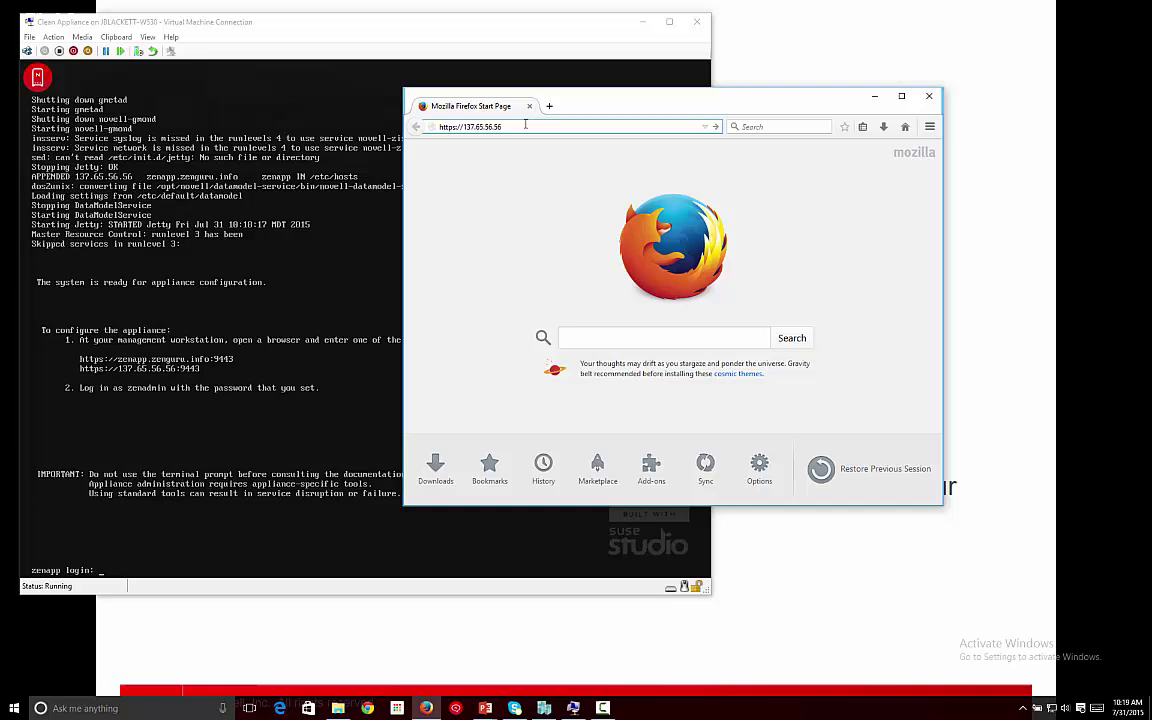
type(":9443")
key("Return")
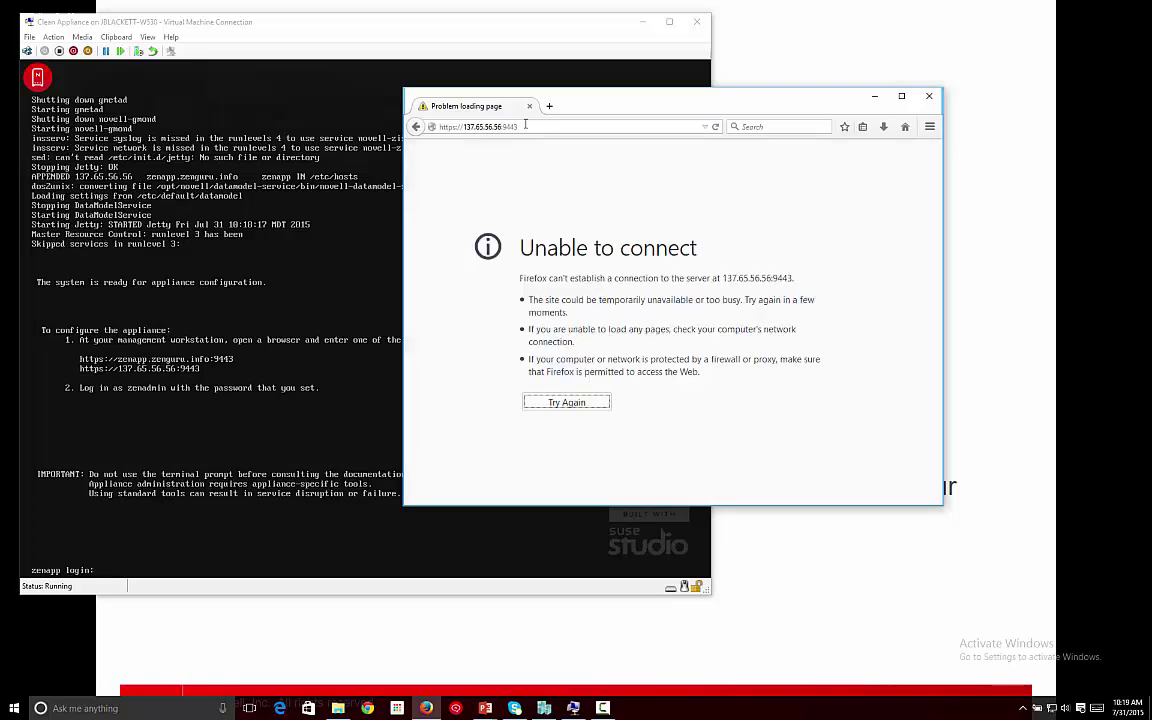
left_click(543, 127)
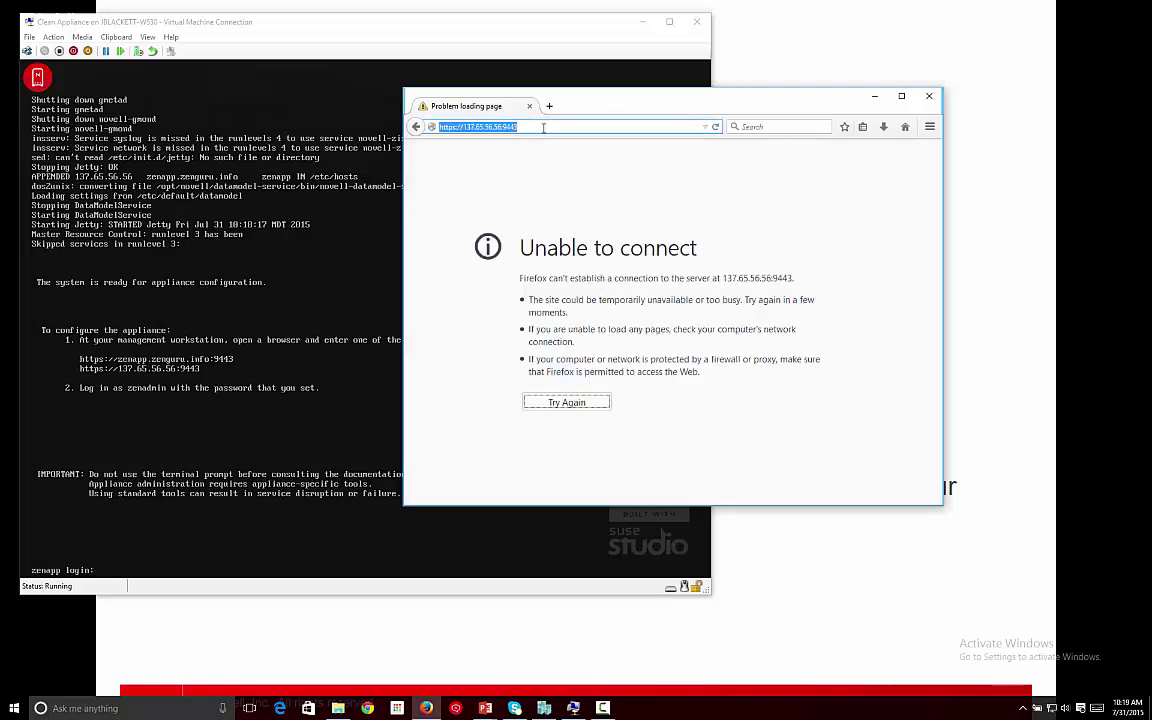
key("Return")
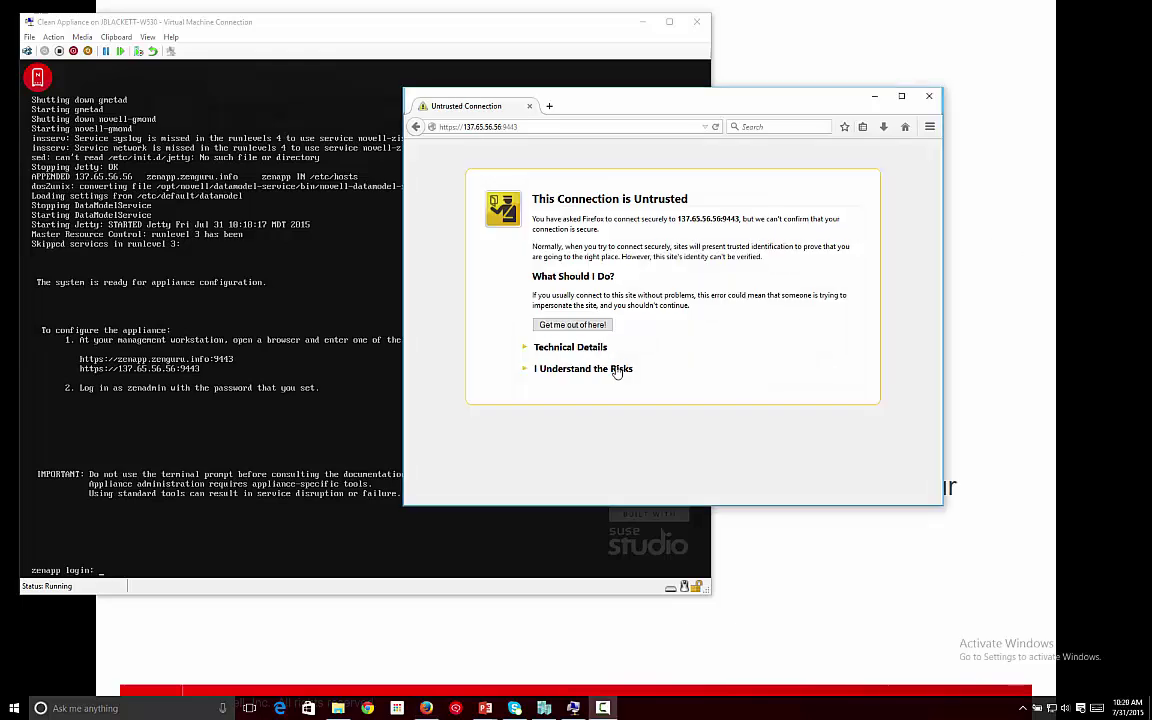
Add and confirm a security exception for the appliance's untrusted certificate
left_click(612, 370)
left_click(578, 448)
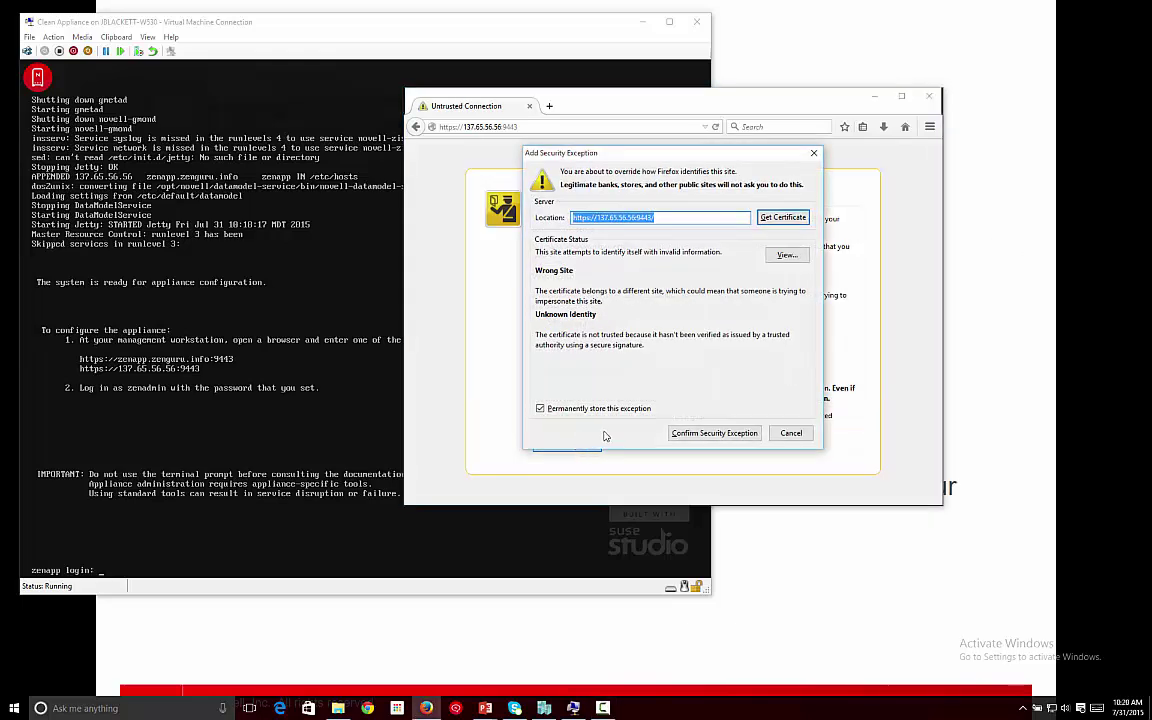
left_click(716, 435)
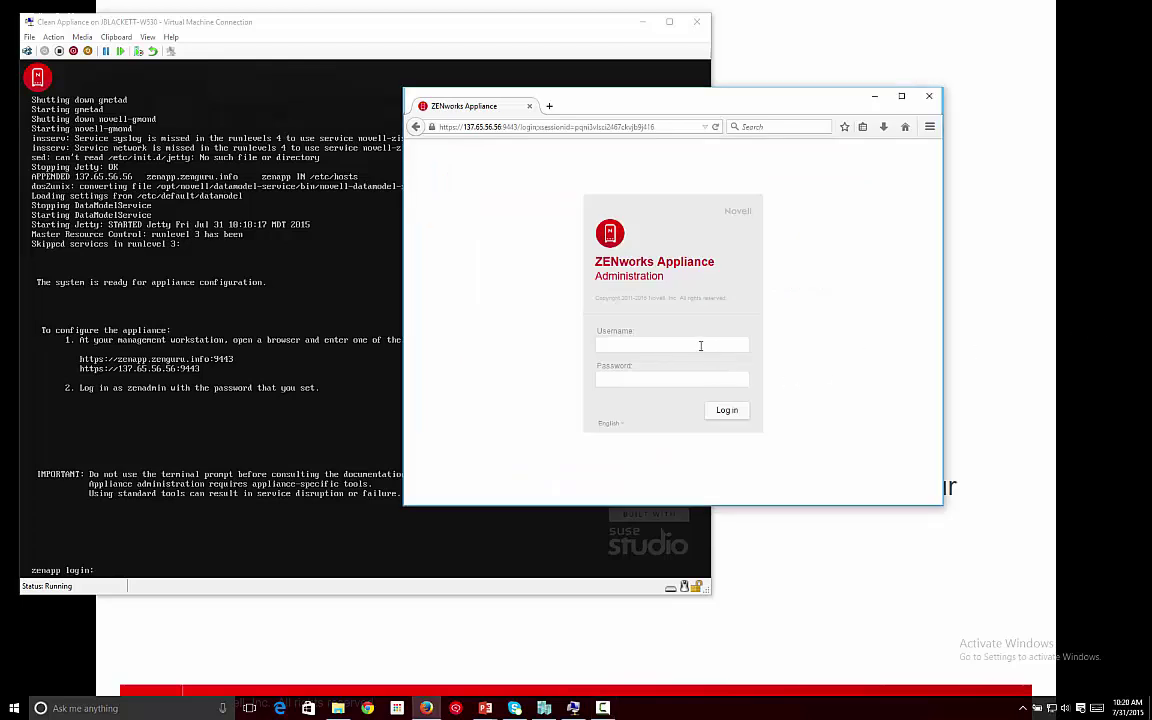
Log in as root after one failed attempt and dismiss the Remember Password offer
type("root")
key("Tab")
type("**********")
type("****")
key("Return")
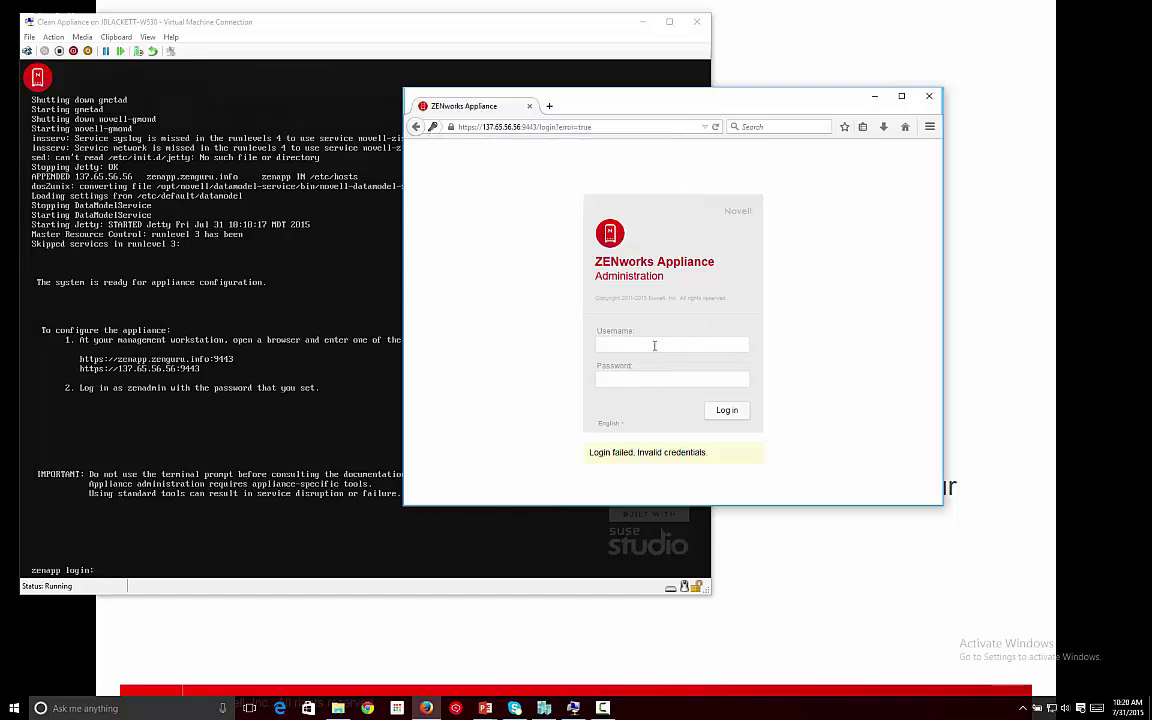
type("root")
key("Tab")
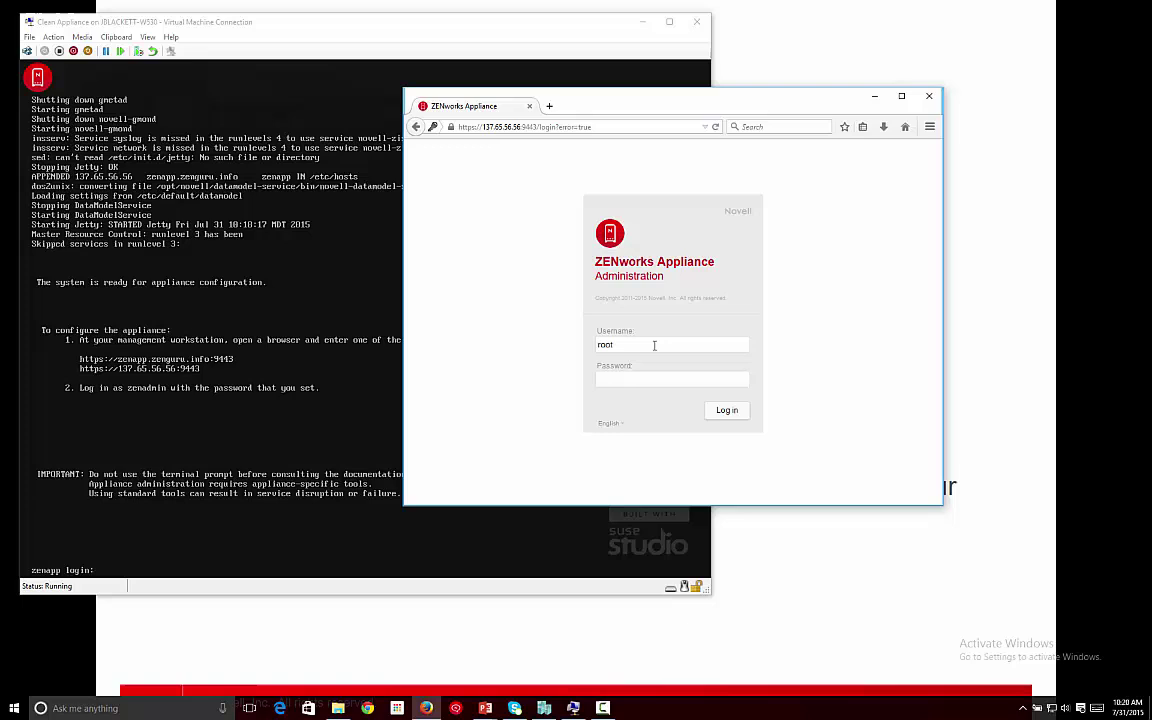
type("******")
key("Return")
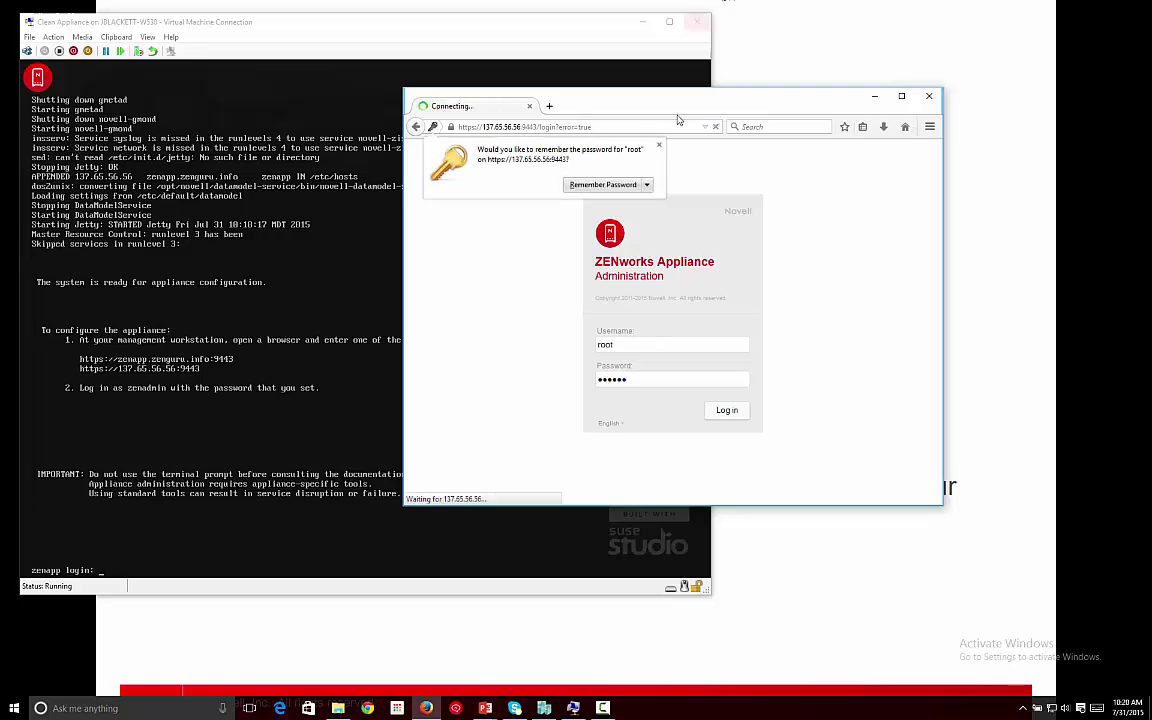
left_click(659, 146)
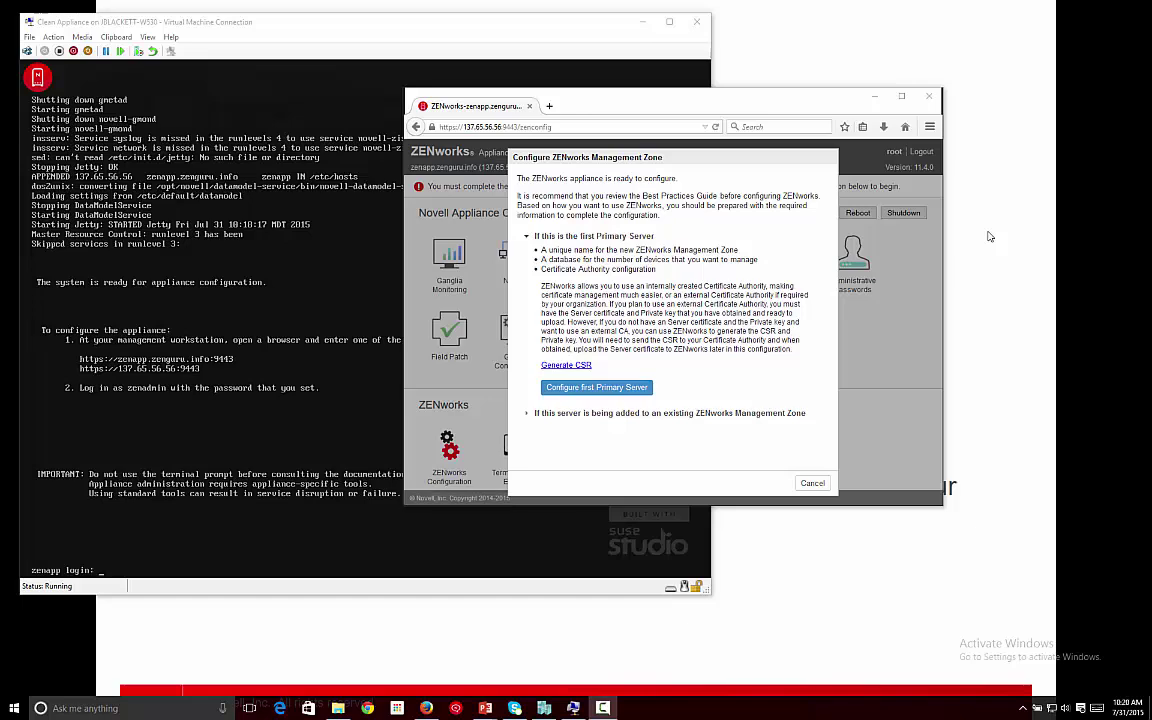
Maximize the window, view and close the CSR form, then start first Primary Server setup
double_click(818, 96)
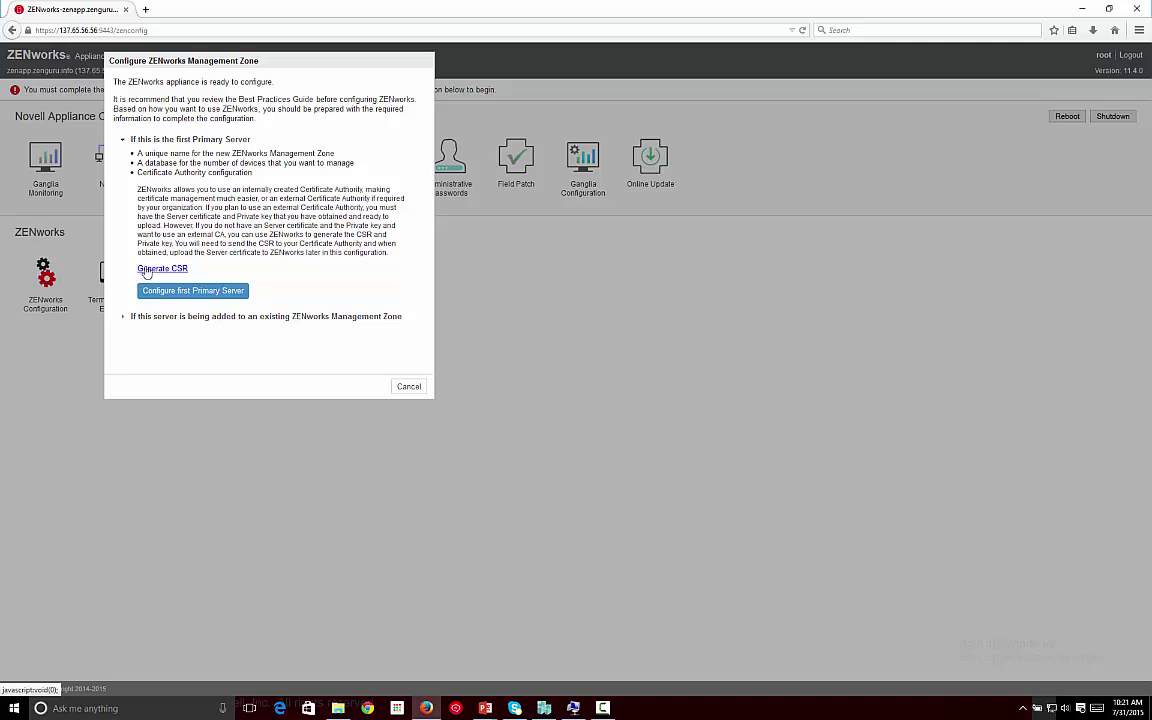
left_click(146, 270)
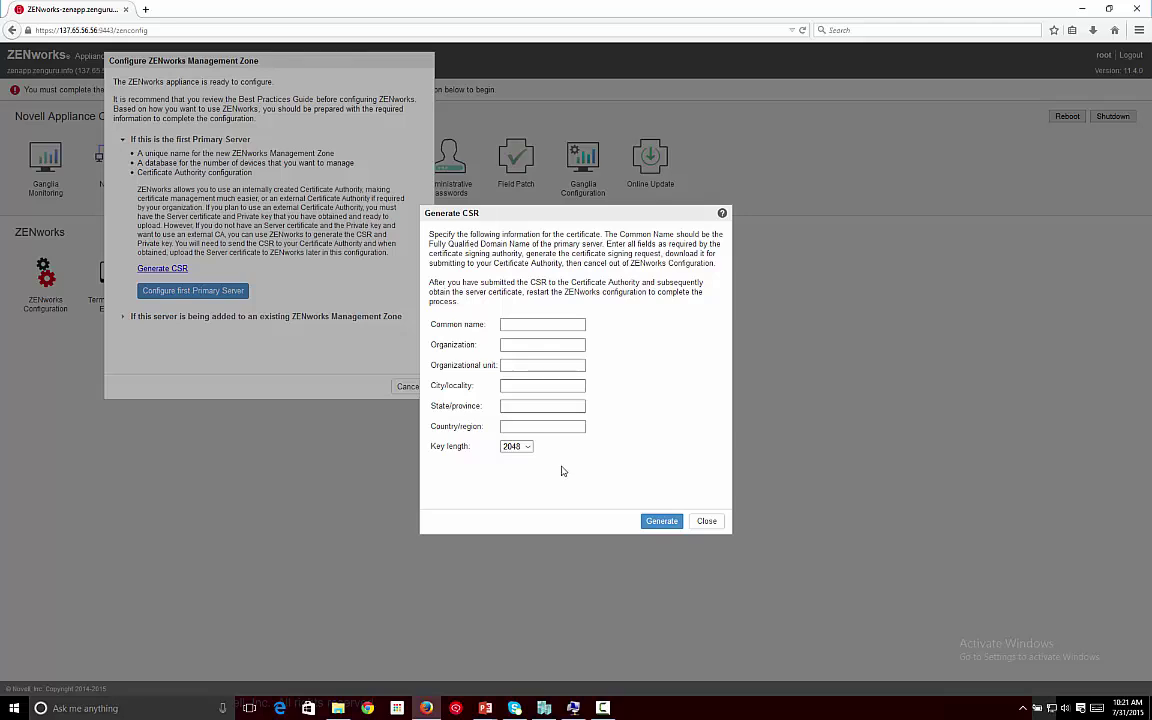
left_click(706, 521)
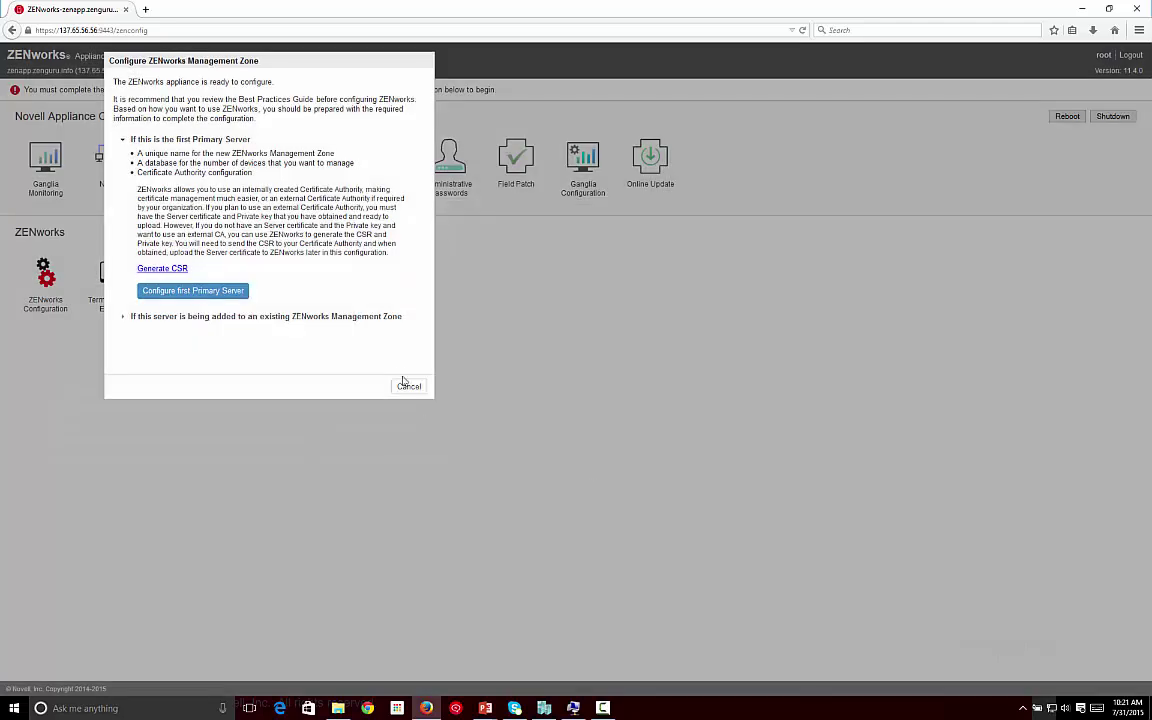
left_click(184, 292)
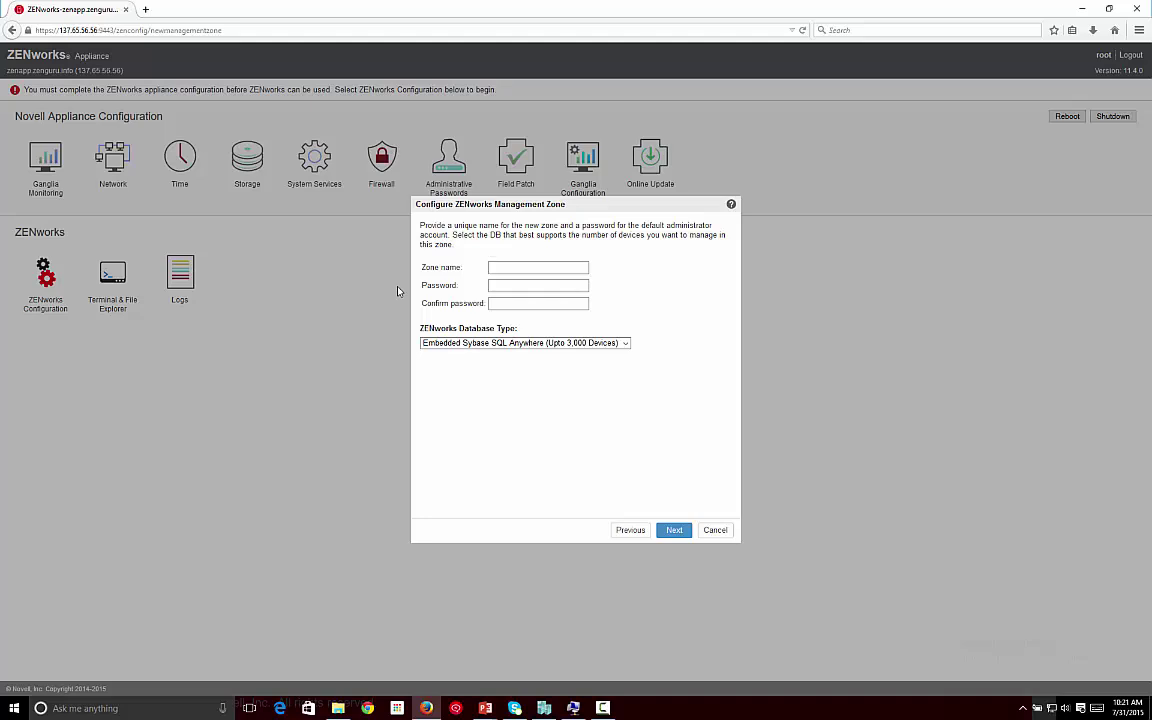
type("zenguru")
type("zone2")
key("Tab")
key("Tab")
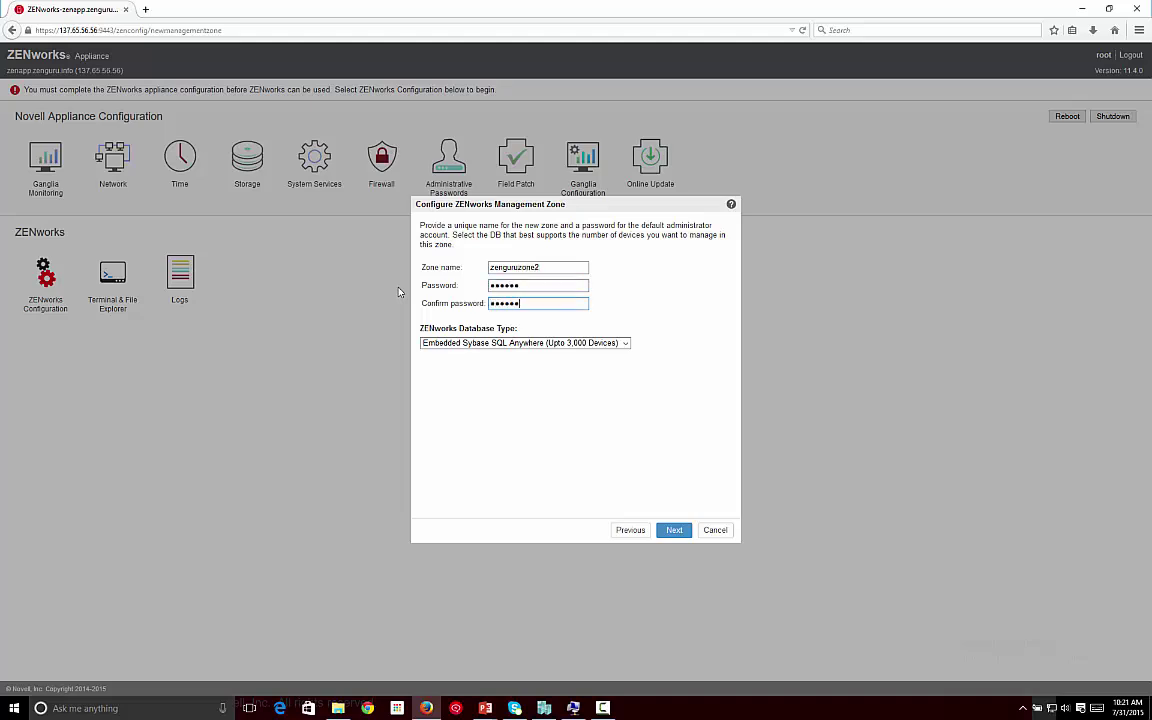
left_click(675, 531)
left_click(478, 343)
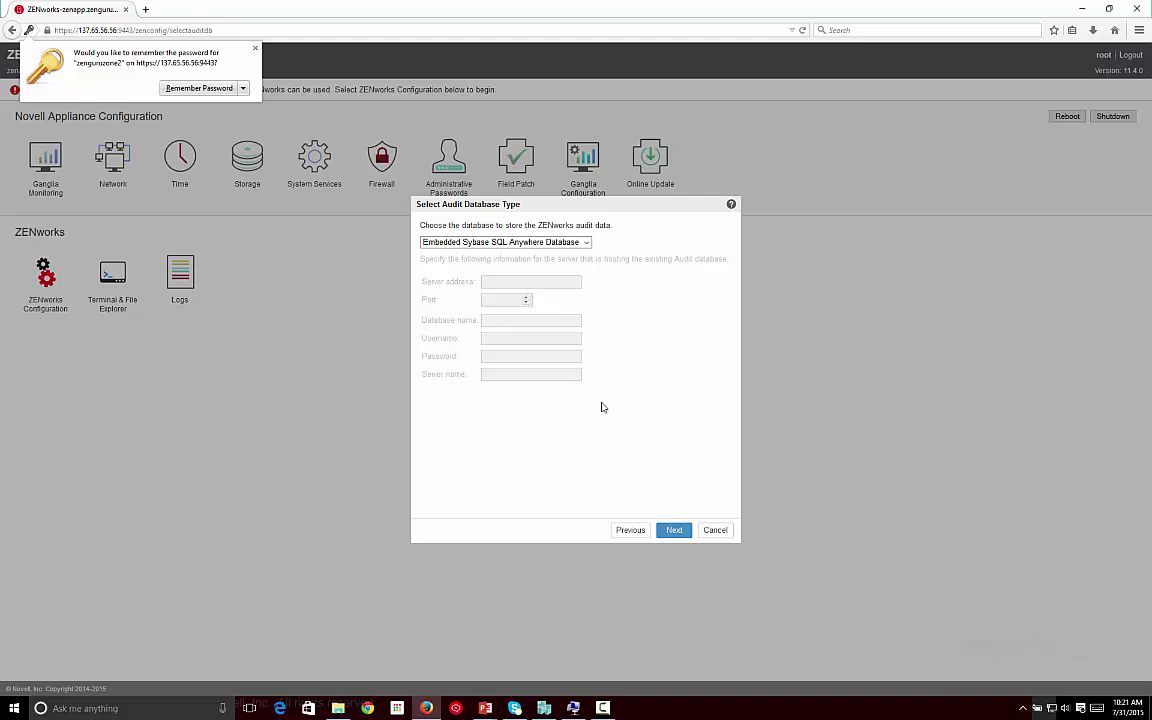
left_click(675, 531)
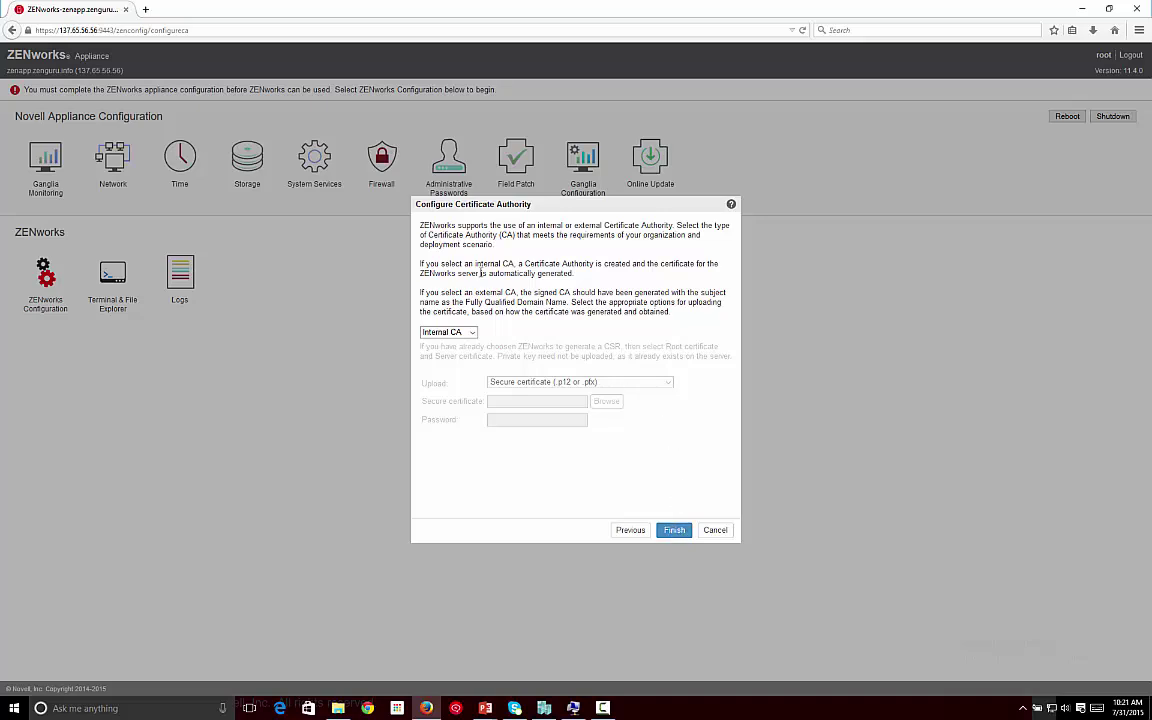
Try External CA with secure upload, see Finish validation fail, then revert to Internal CA
left_click(443, 333)
left_click(443, 354)
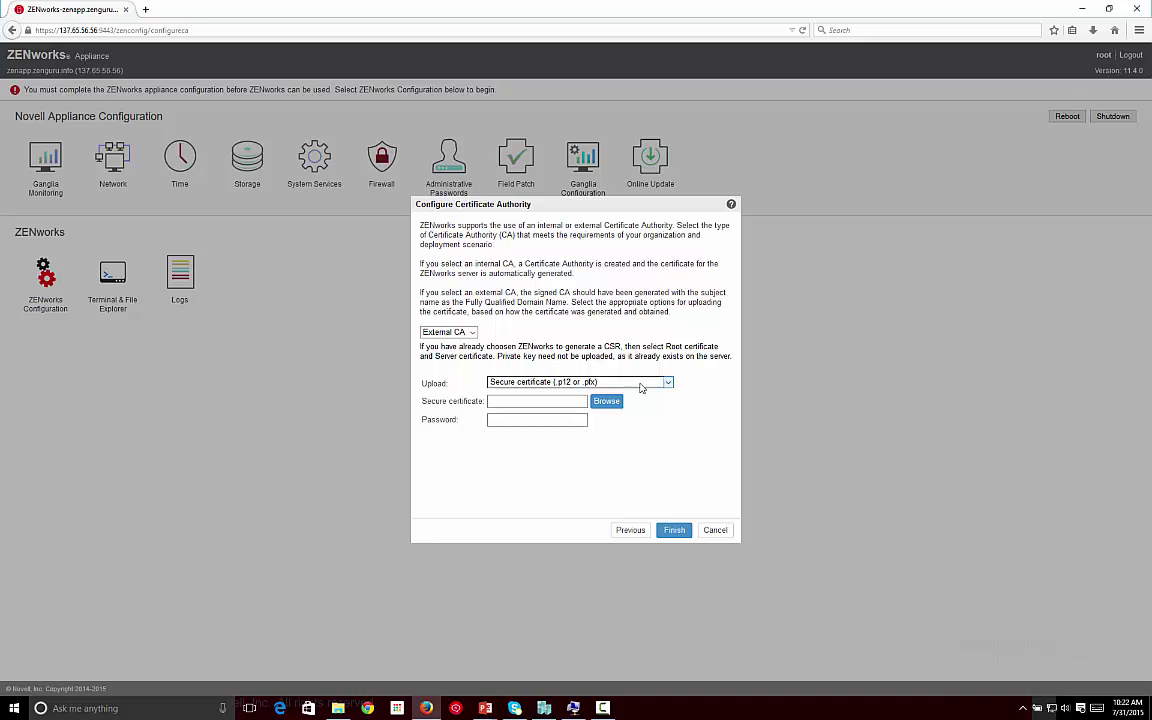
left_click(640, 383)
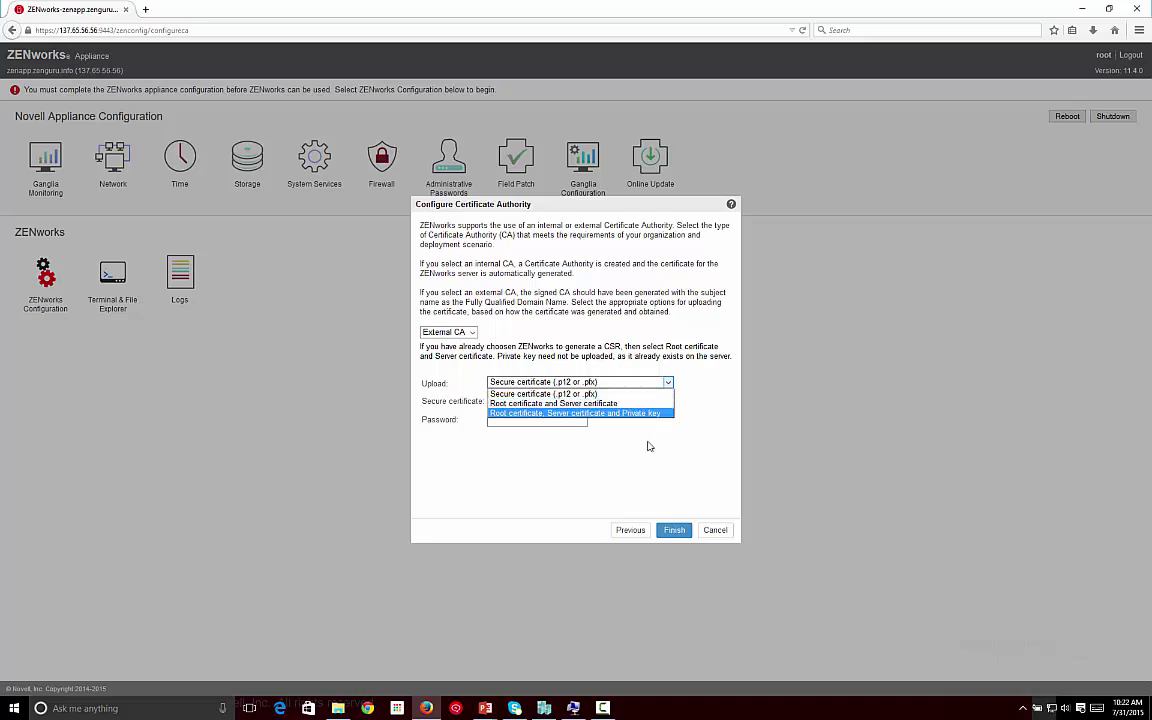
left_click(654, 468)
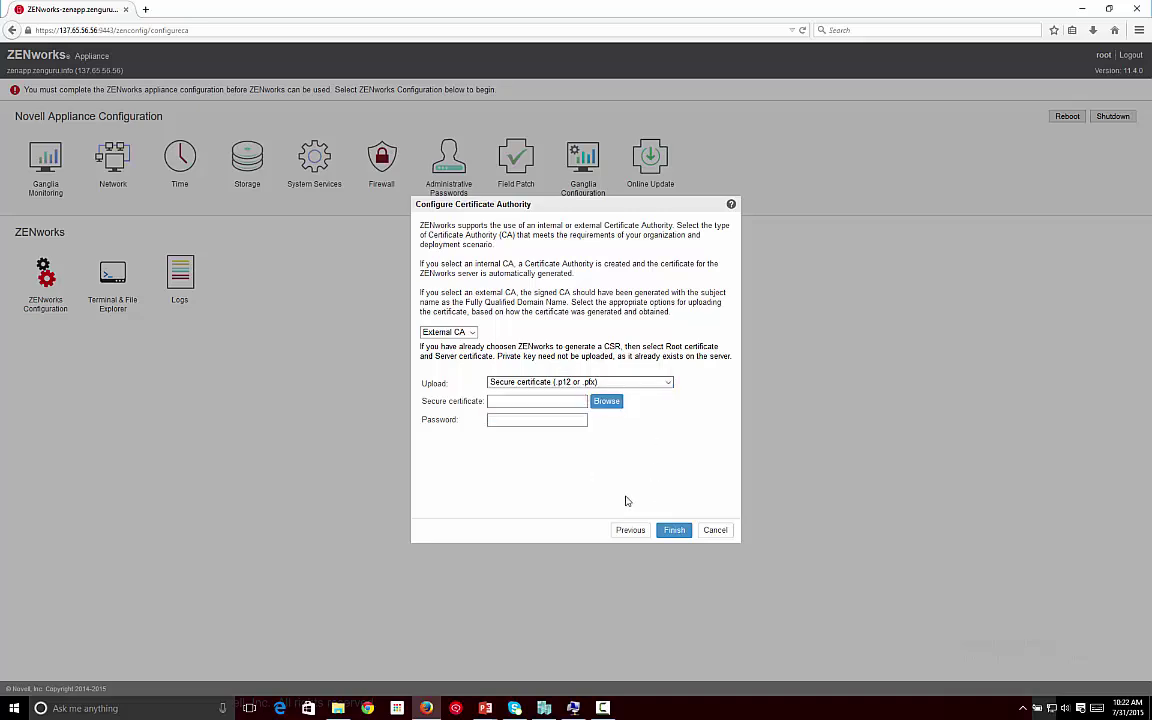
left_click(671, 531)
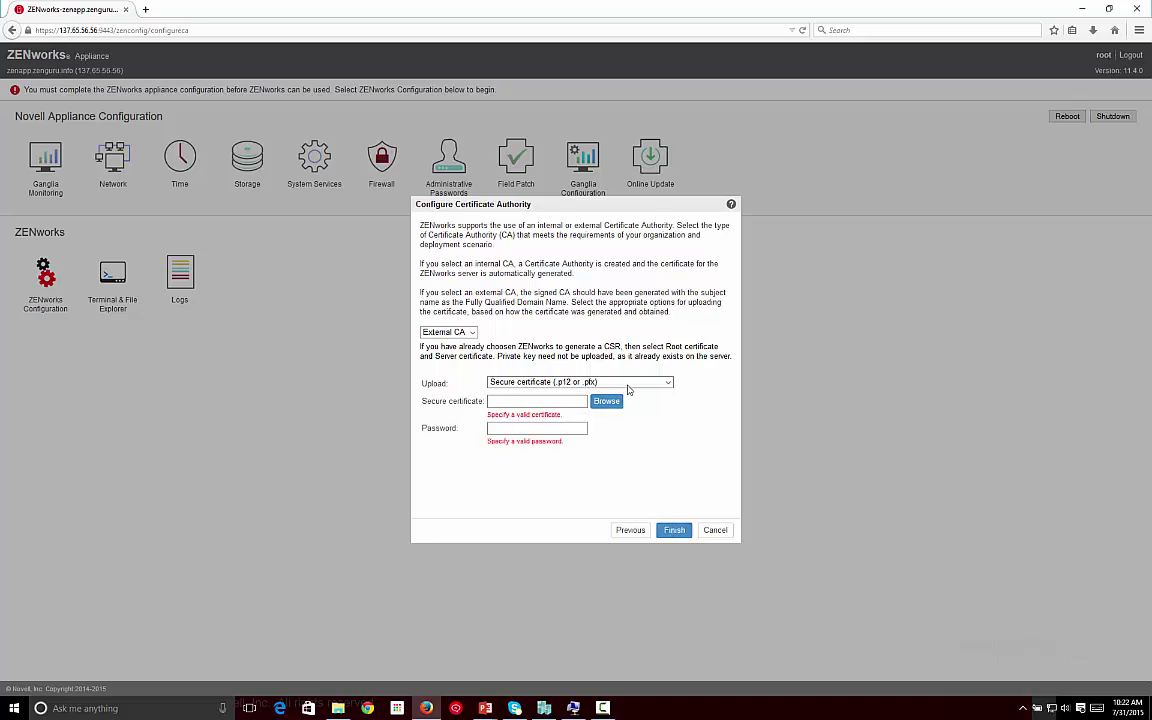
left_click(628, 383)
left_click(448, 332)
left_click(440, 343)
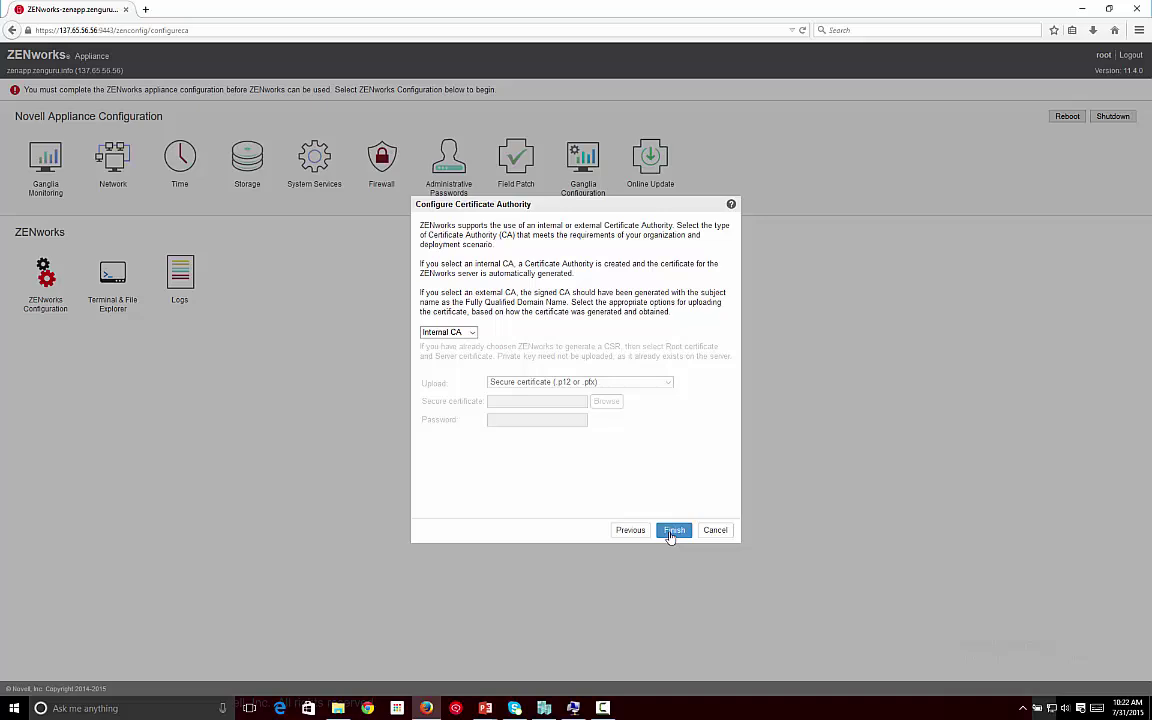
Finish the wizard and open the ZENworks configuration log in a new tab
left_click(672, 531)
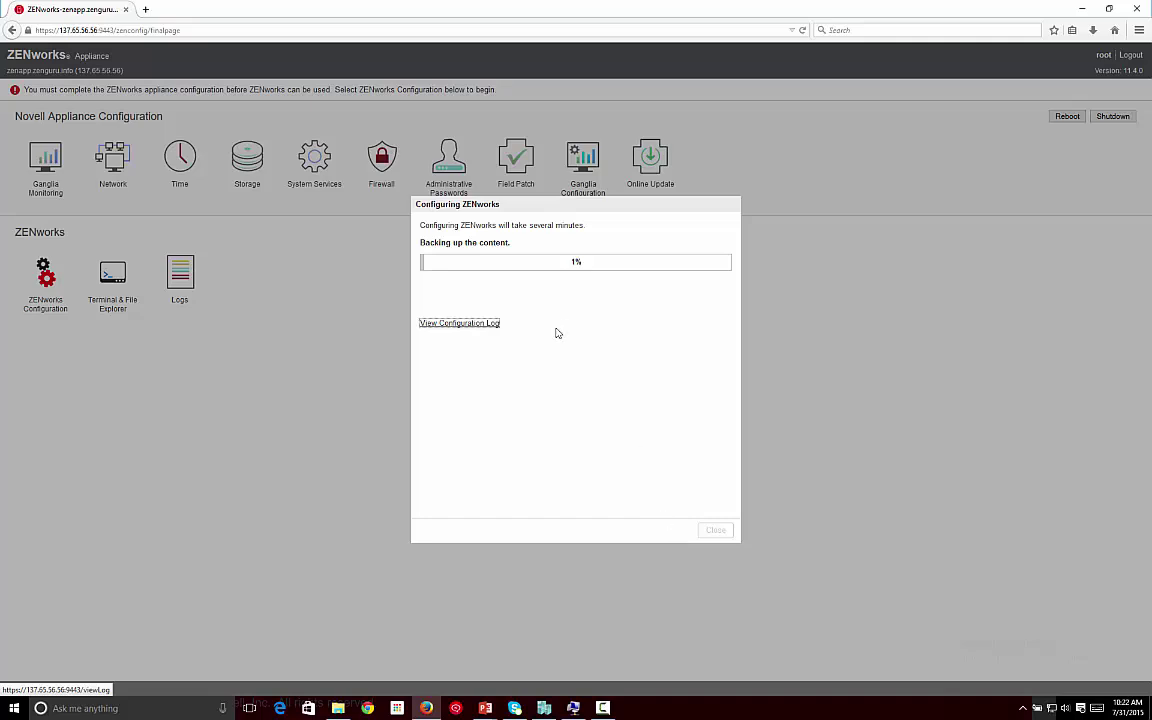
left_click(443, 325)
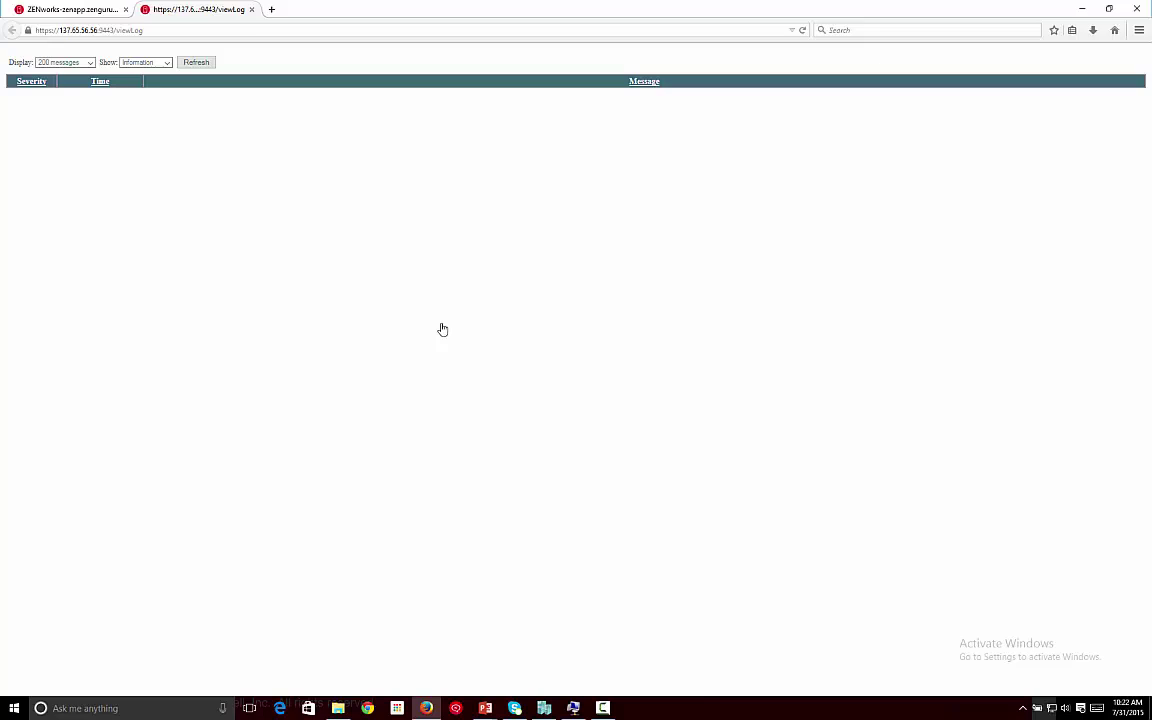
Return to the ZENworks configuration progress tab
left_click(48, 5)
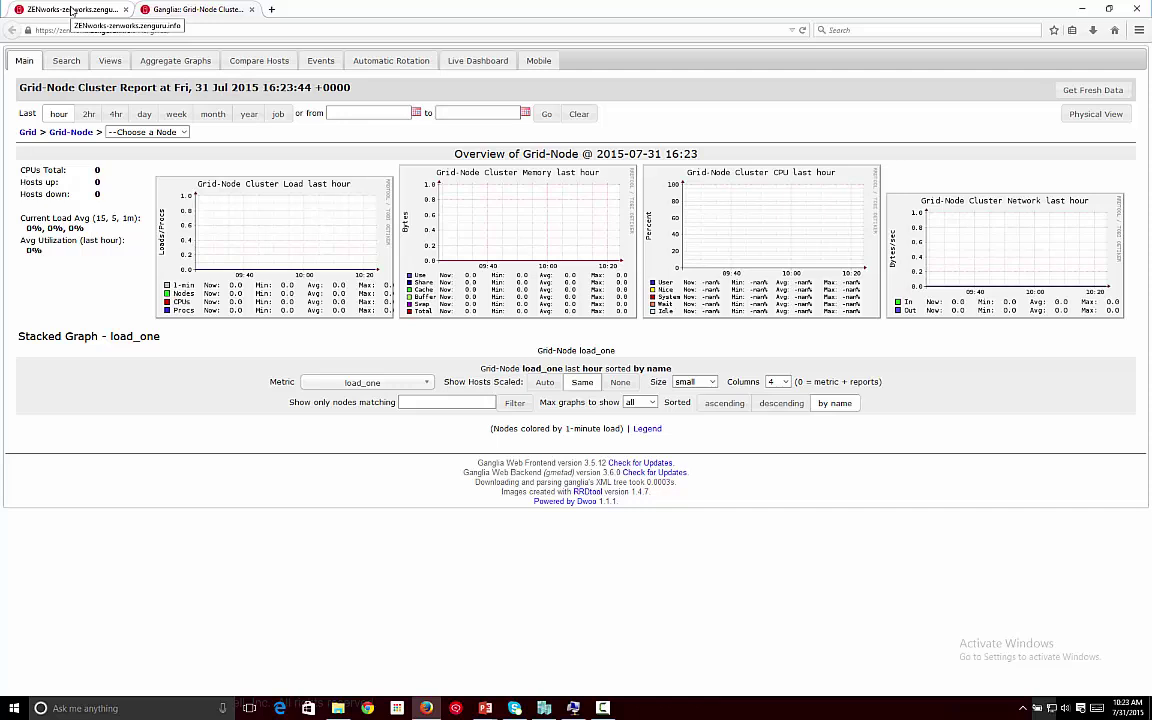
Return to the ZENworks appliance home page tab, leaving Ganglia open in another tab
left_click(60, 10)
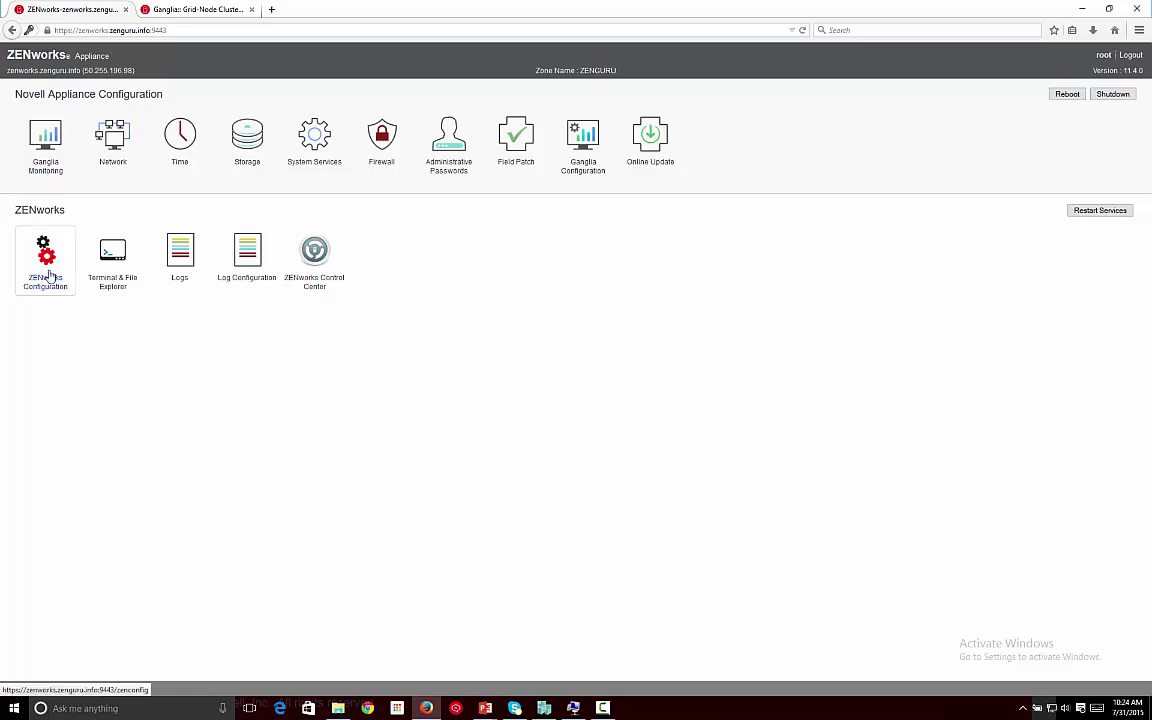
Open ZENworks Configuration in a new tab and show its Basic heap and connection pool settings
right_click(48, 268)
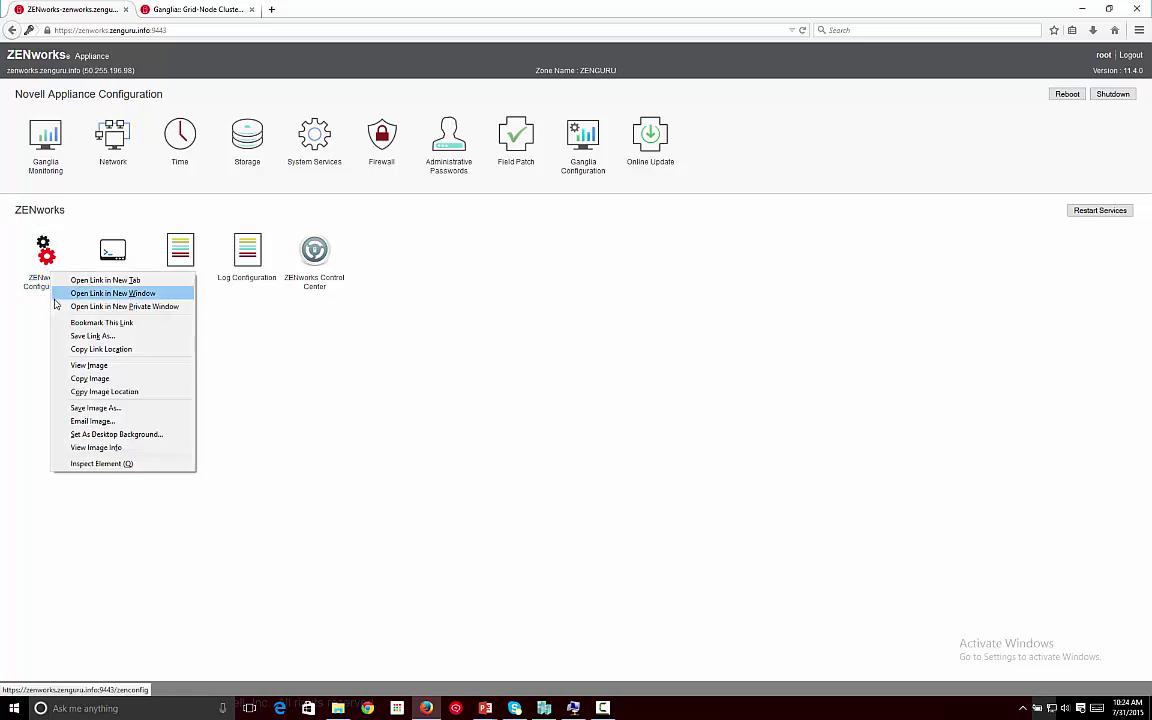
left_click(134, 221)
middle_click(93, 285)
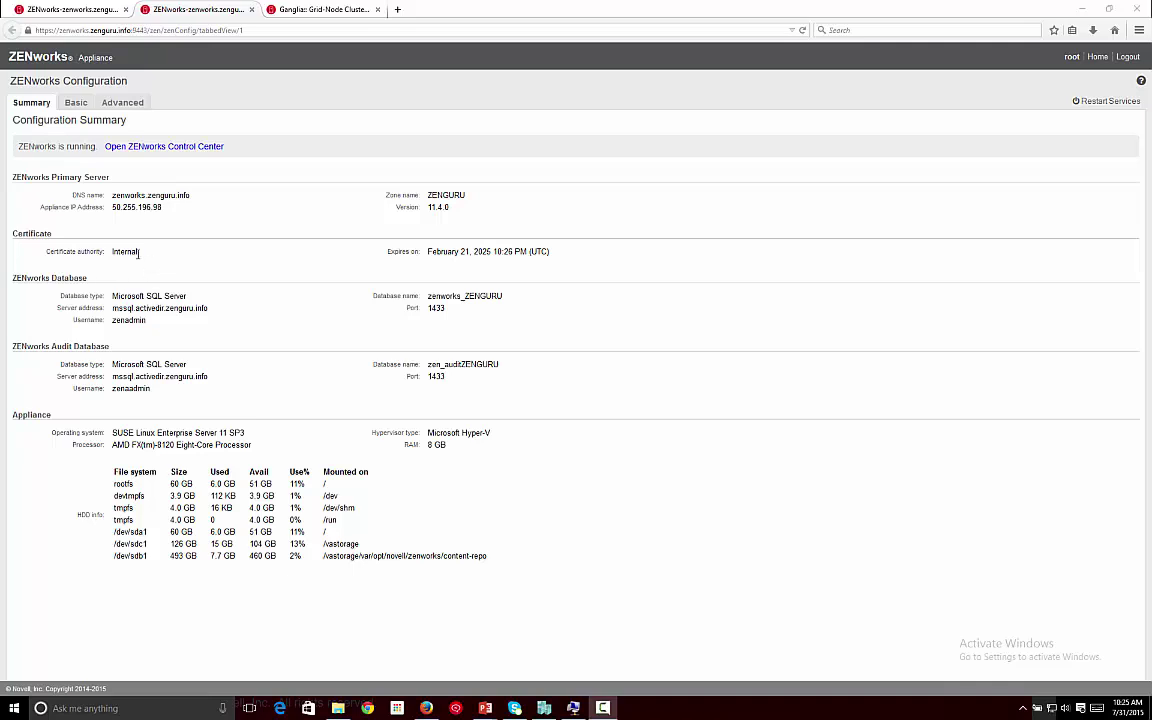
left_click(75, 104)
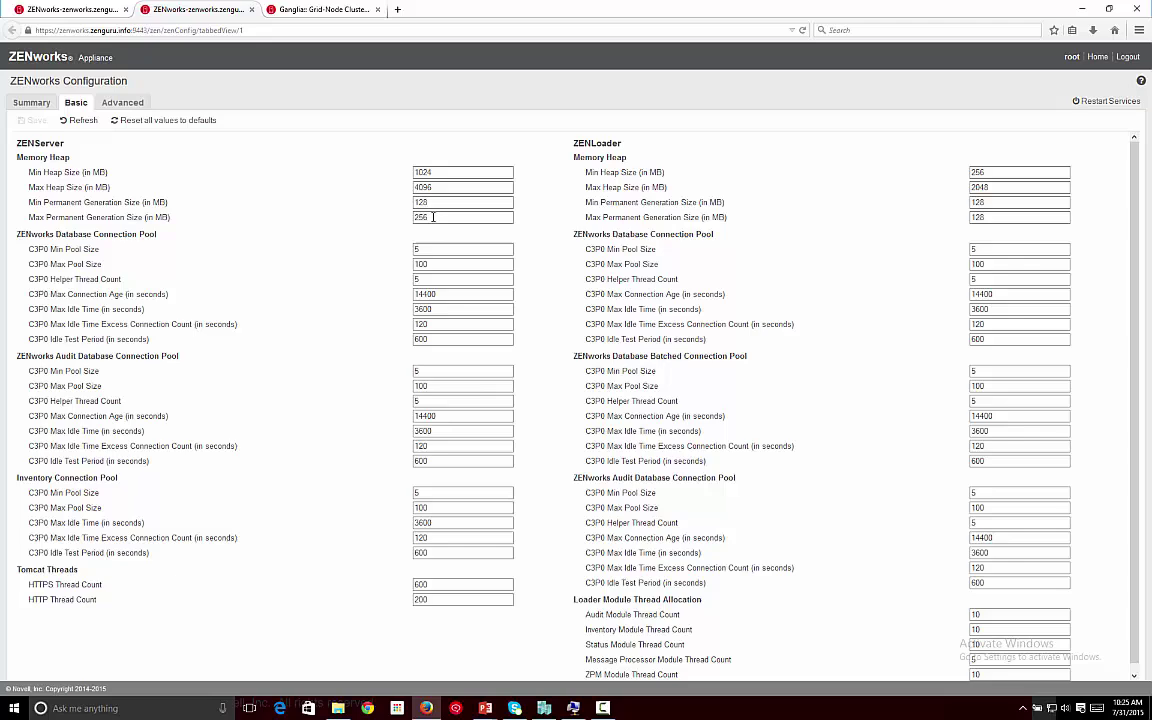
Review Min Heap Size, HTTPS and Audit Module thread counts unchanged, then view the Advanced configuration files
left_click(446, 172)
left_click_drag(453, 584, 401, 586)
scroll(700, 575, "down", 1)
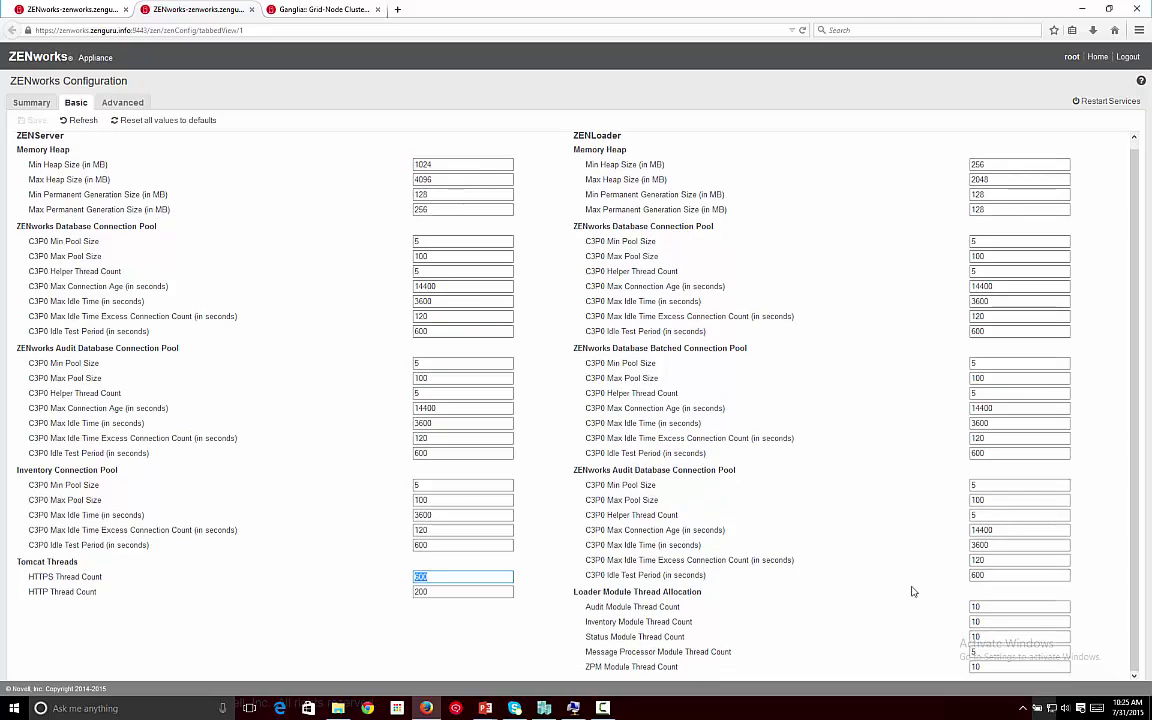
left_click(1001, 608)
left_click_drag(1001, 608, 946, 600)
left_click(124, 106)
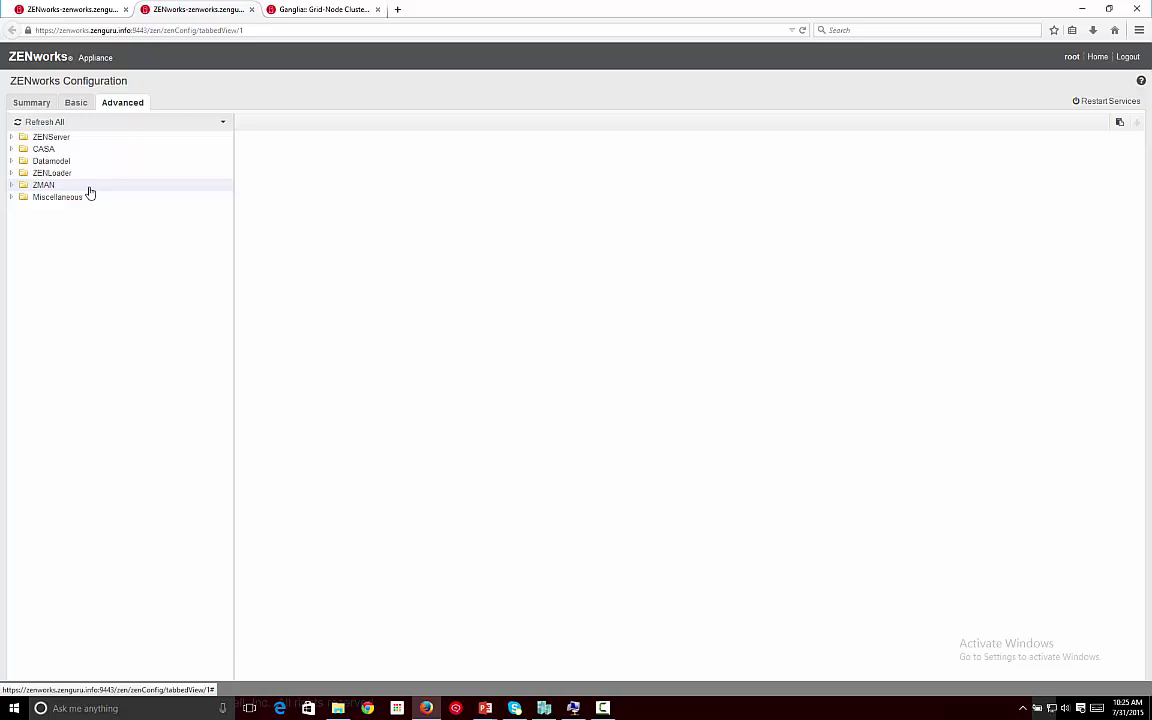
Expand Datamodel > Database Connectivity and view zdm.xml's database session entries
left_click(12, 162)
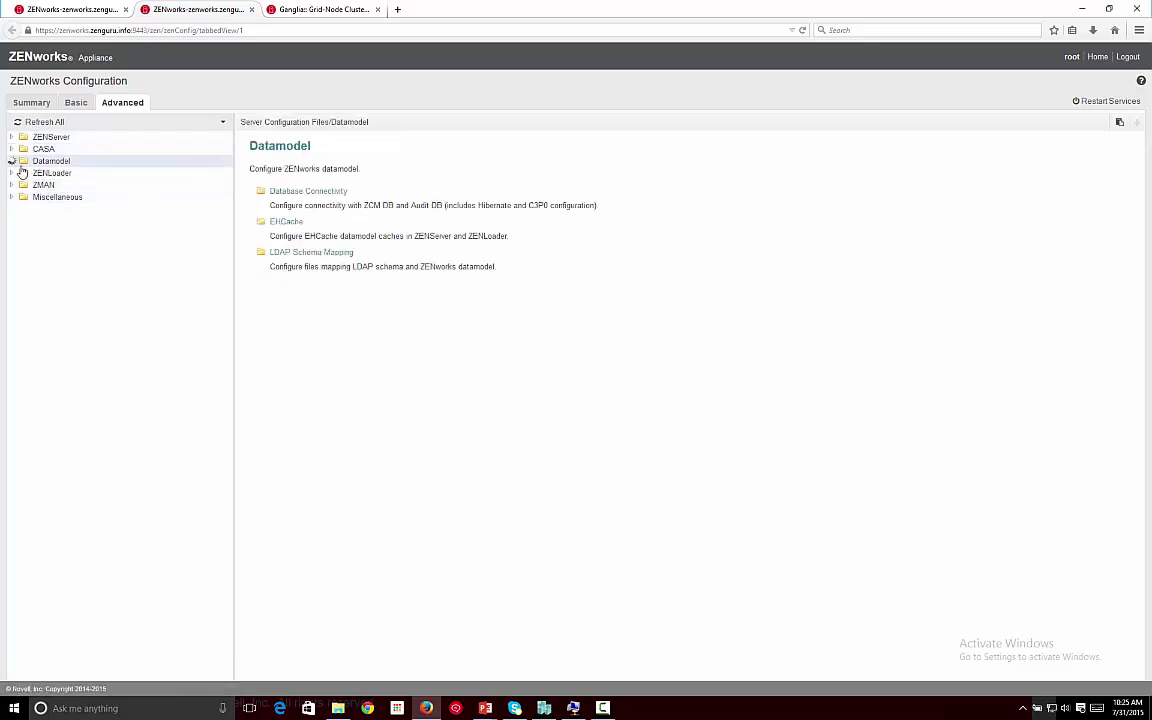
left_click(282, 191)
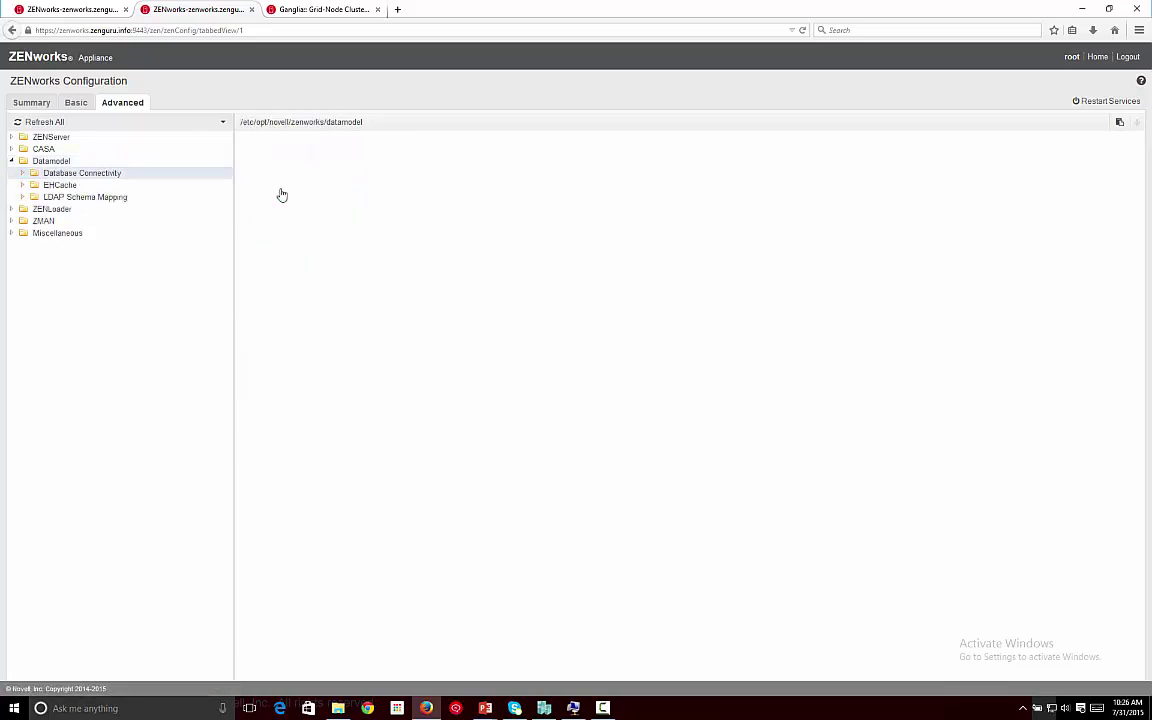
left_click(22, 172)
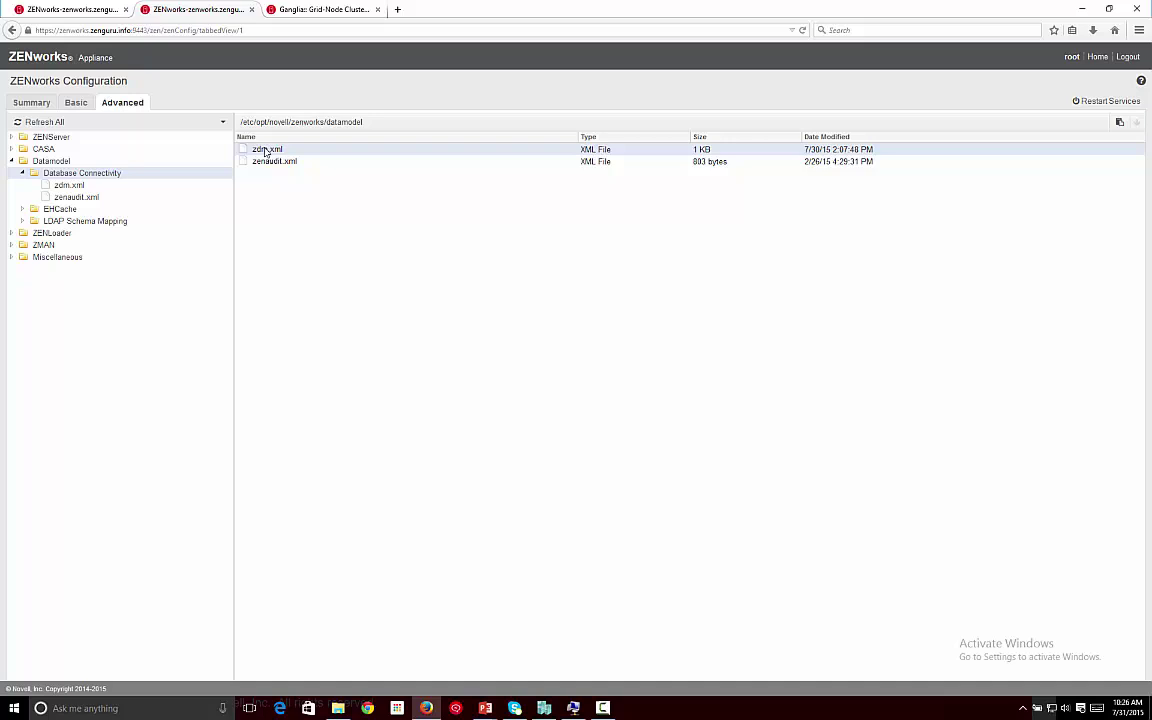
left_click(72, 186)
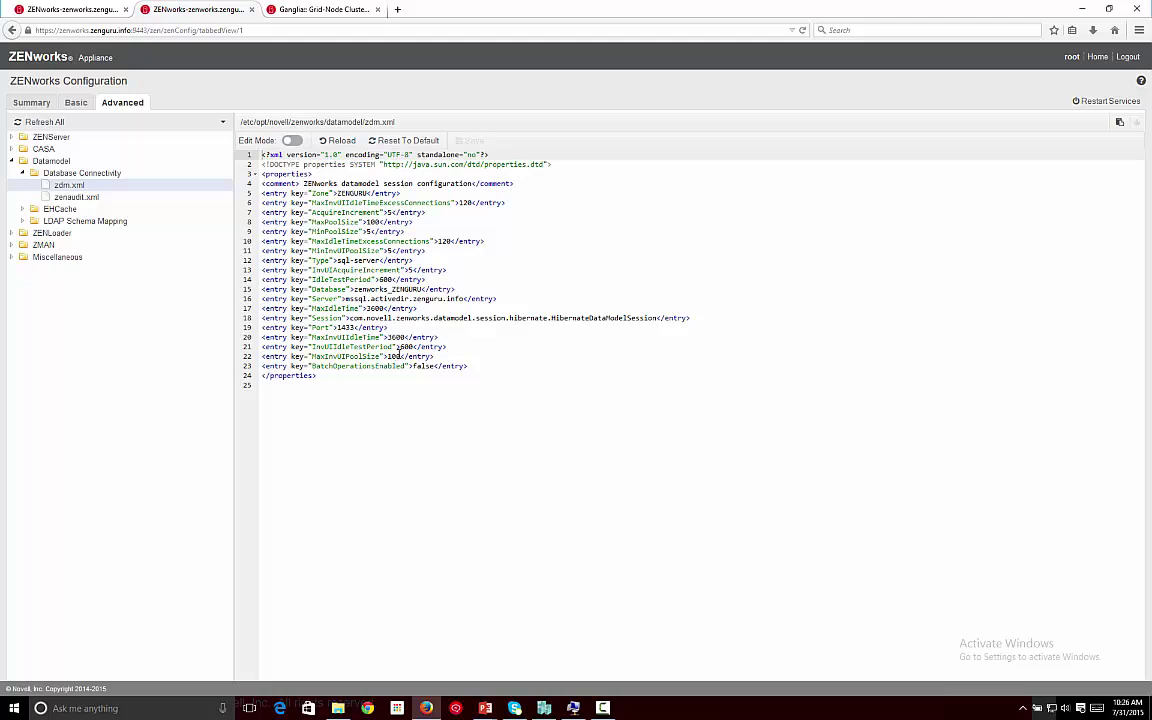
In edit mode, change MaxInvUIPoolSize on line 22 of zdm.xml from 100 to 101 and save
double_click(396, 356)
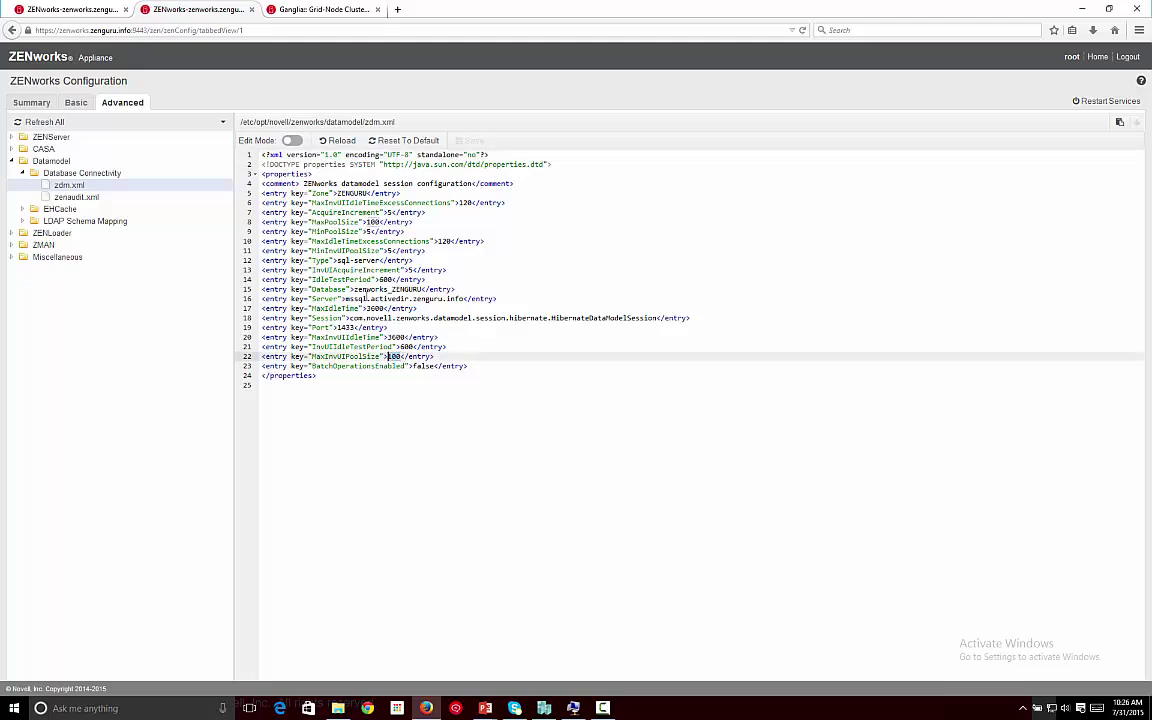
left_click(291, 140)
left_click(403, 356)
key("BackSpace")
type("1")
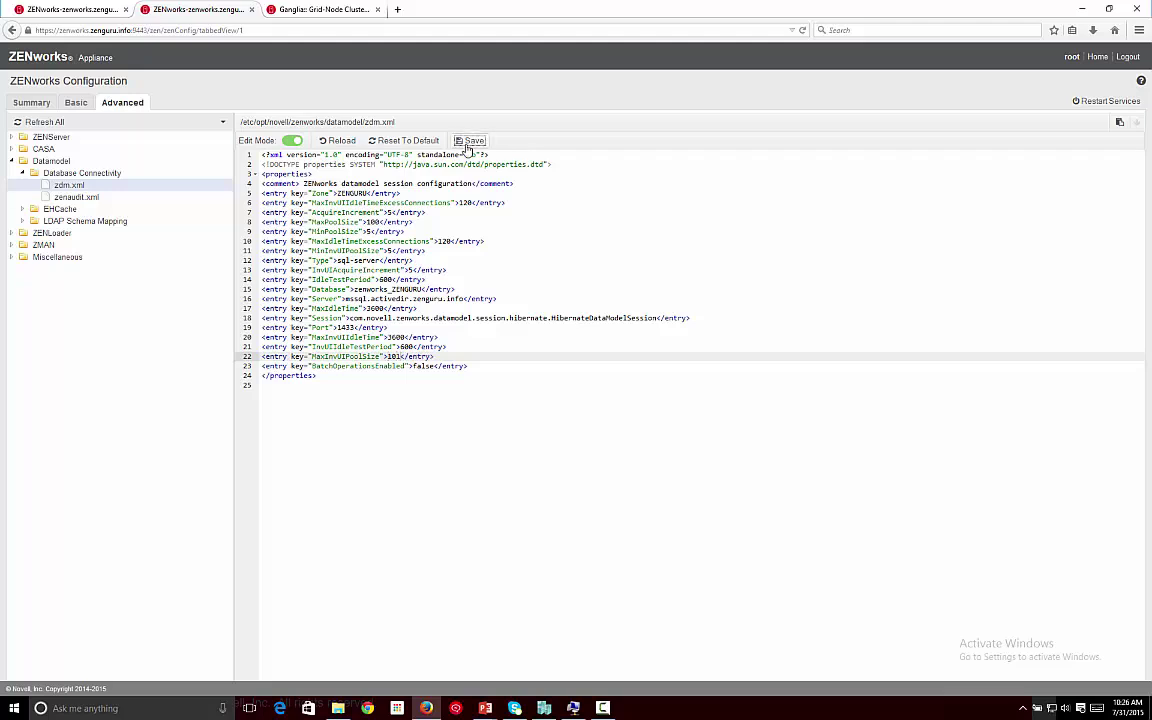
left_click(467, 145)
Skip the ZENServer/ZENLoader restart, cancel restoring zdm.xml defaults, and close the configuration tab
left_click(1105, 104)
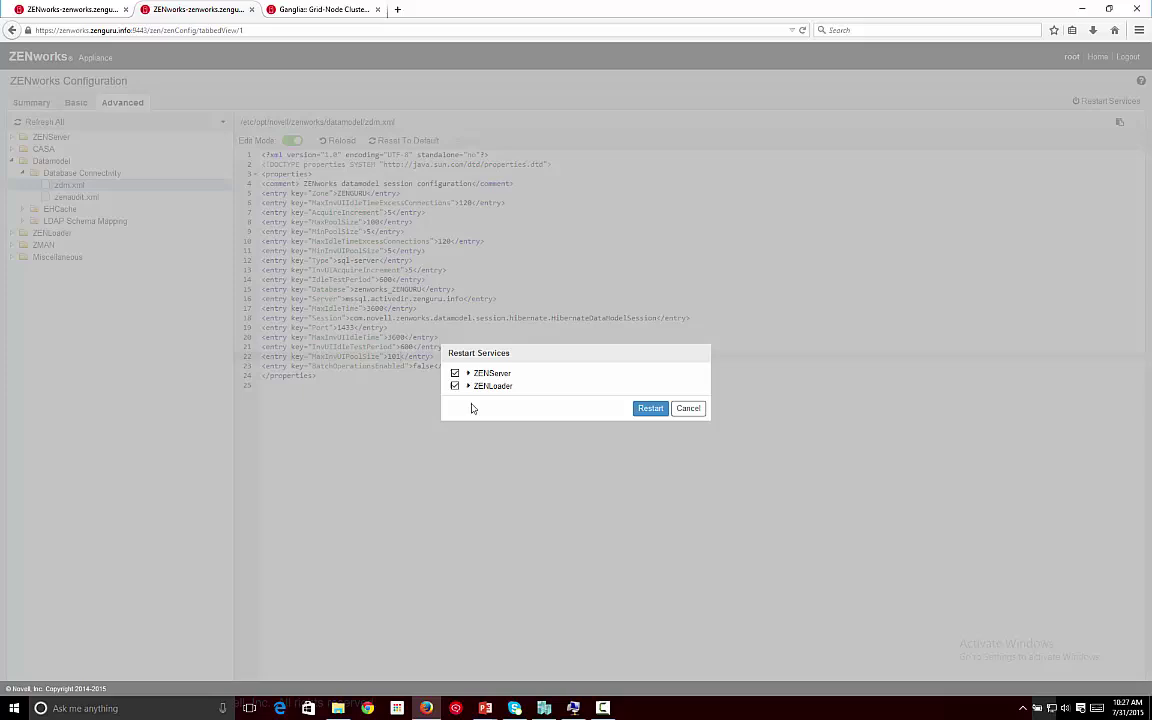
left_click(692, 407)
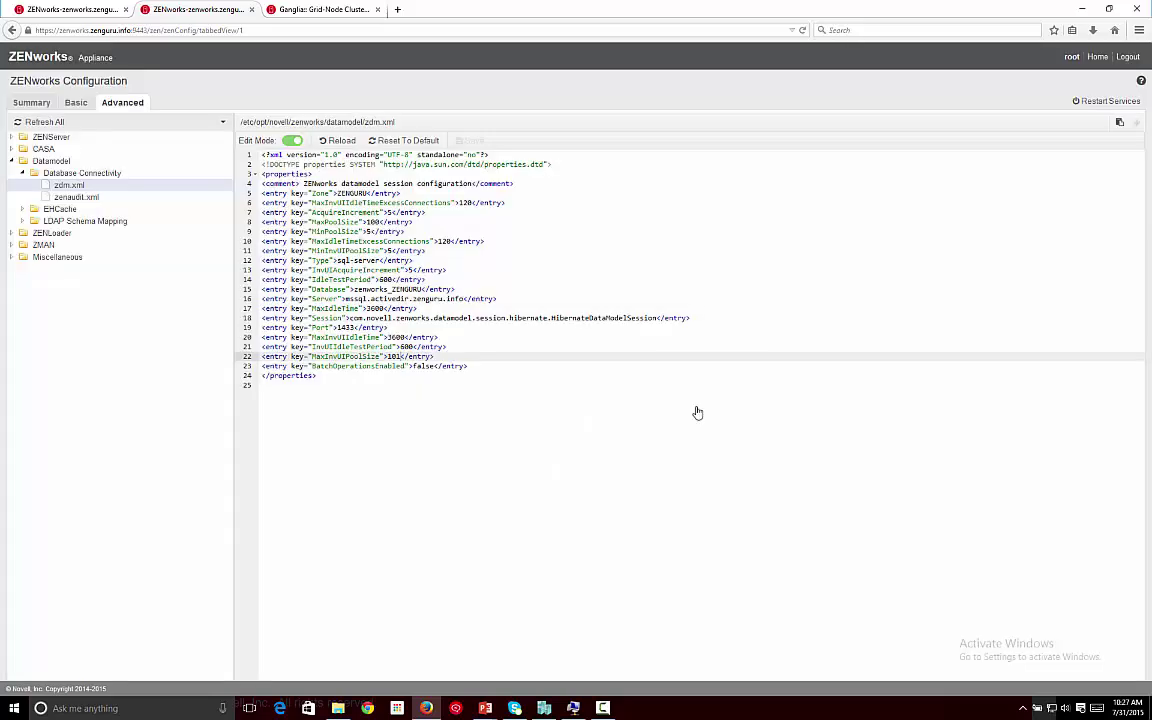
left_click(385, 140)
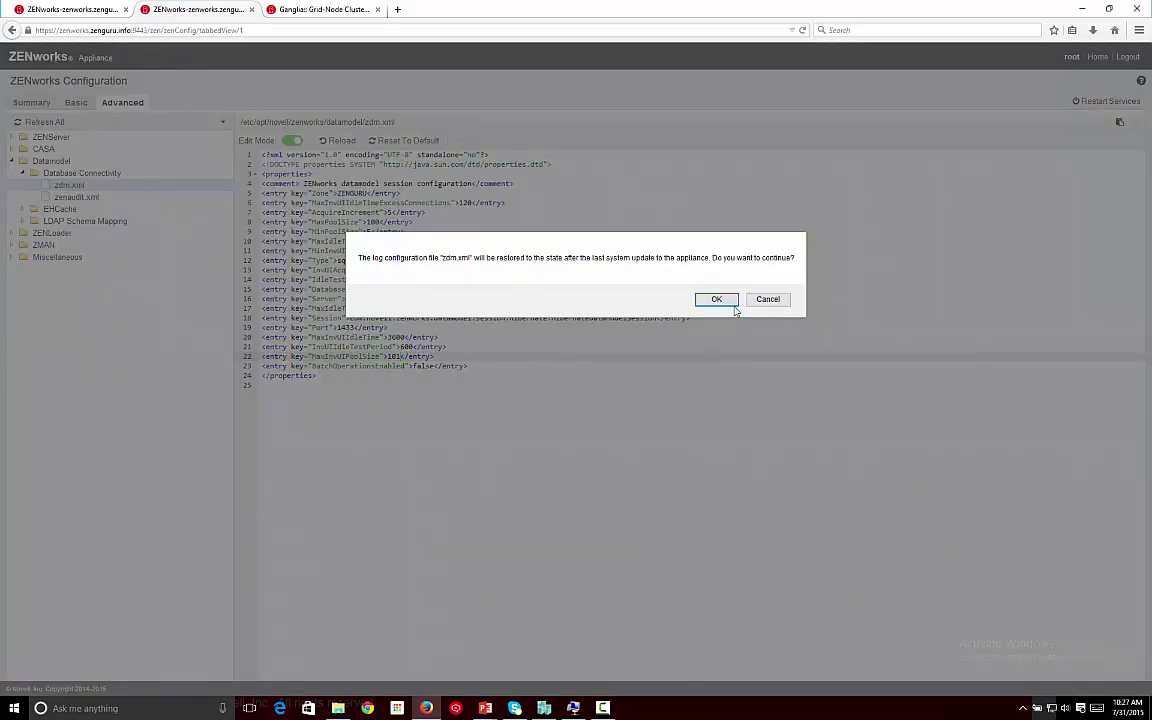
left_click(716, 300)
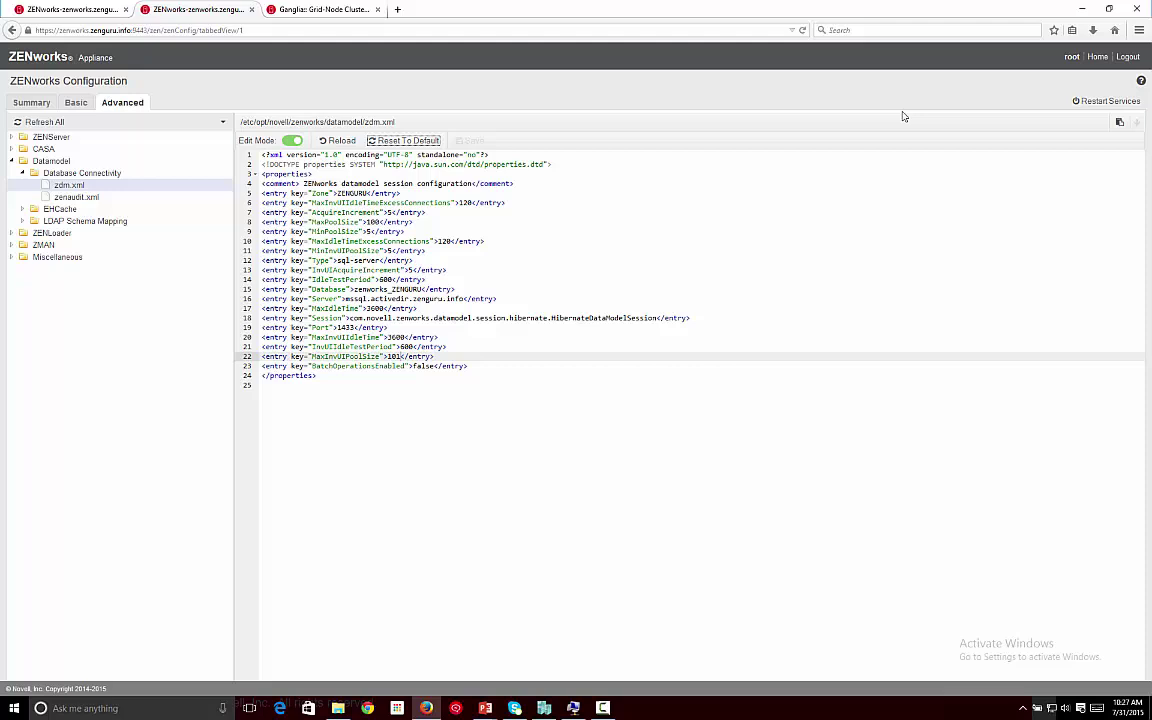
left_click(251, 9)
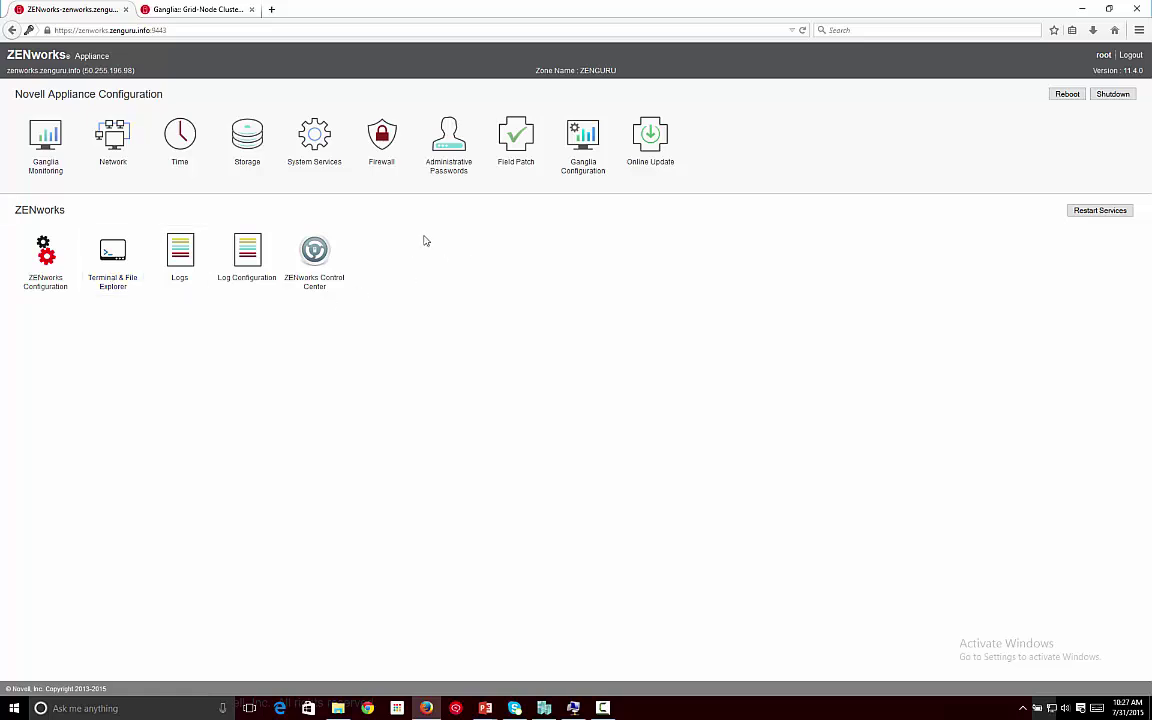
Review the firewall port list, then the System Services list with SSH selected, and close it
left_click(383, 150)
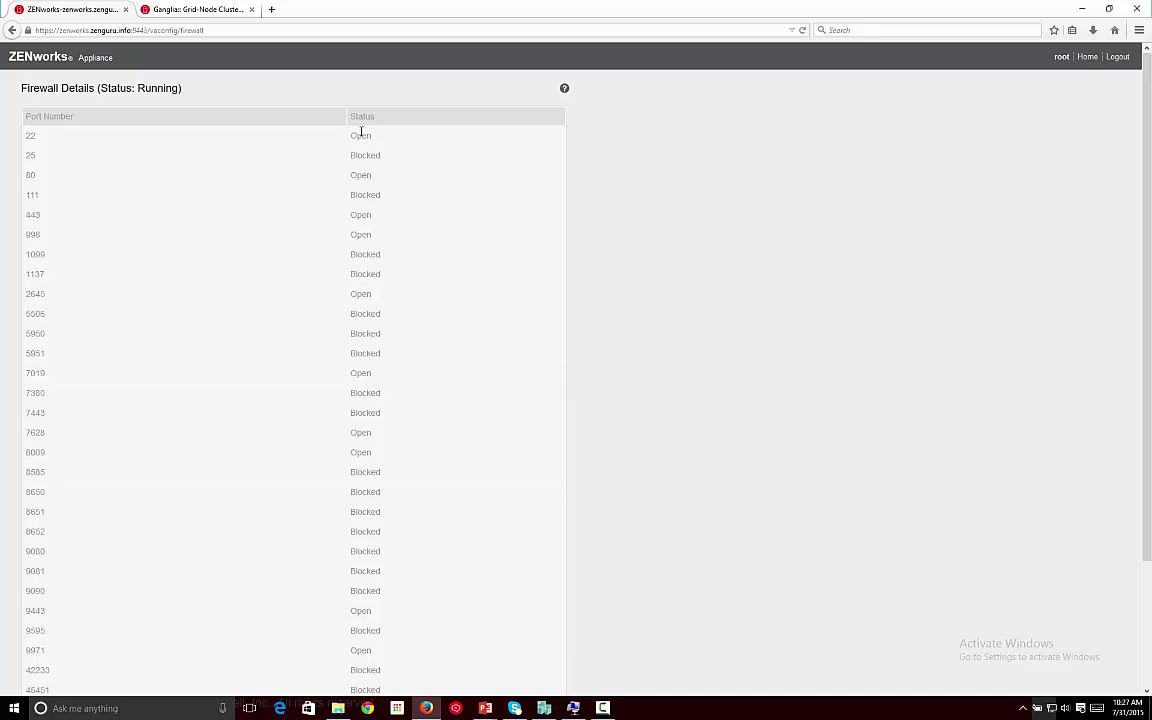
left_click(1087, 57)
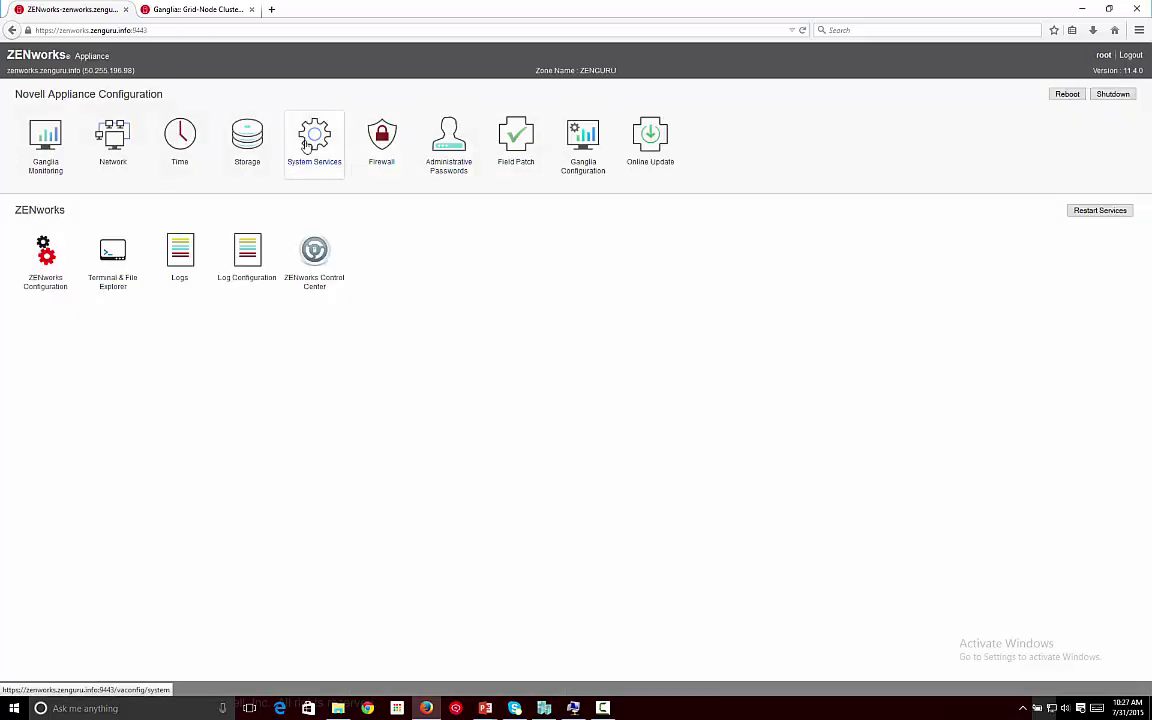
left_click(307, 147)
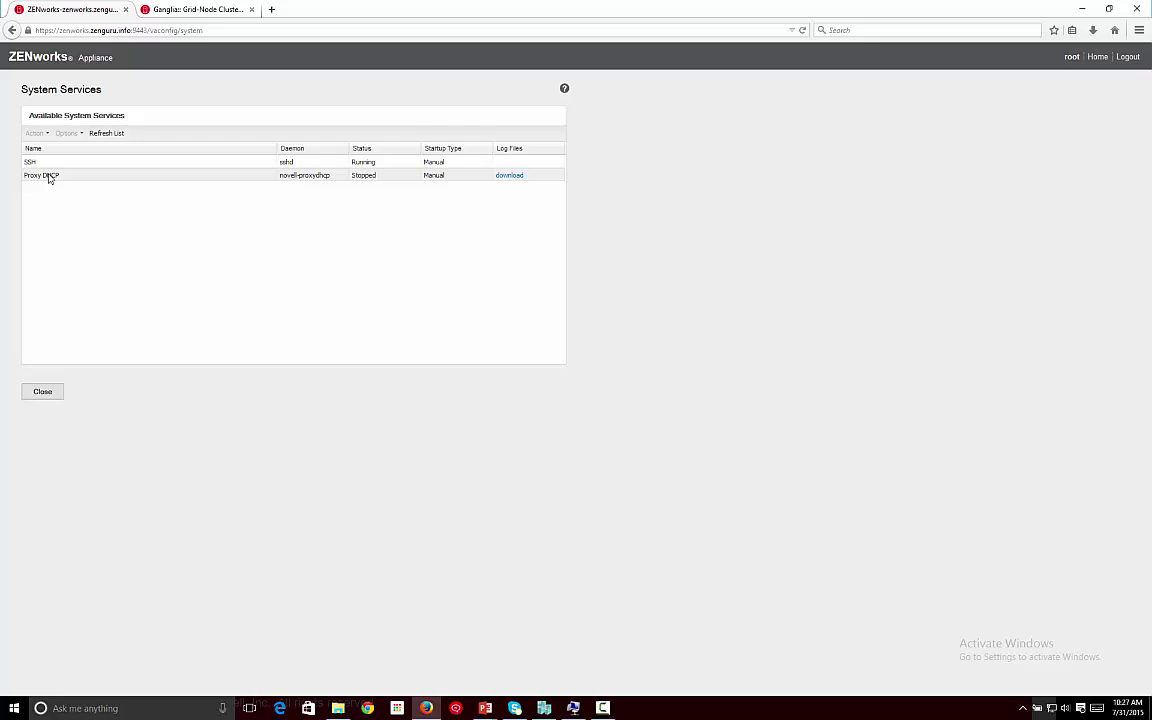
left_click(42, 163)
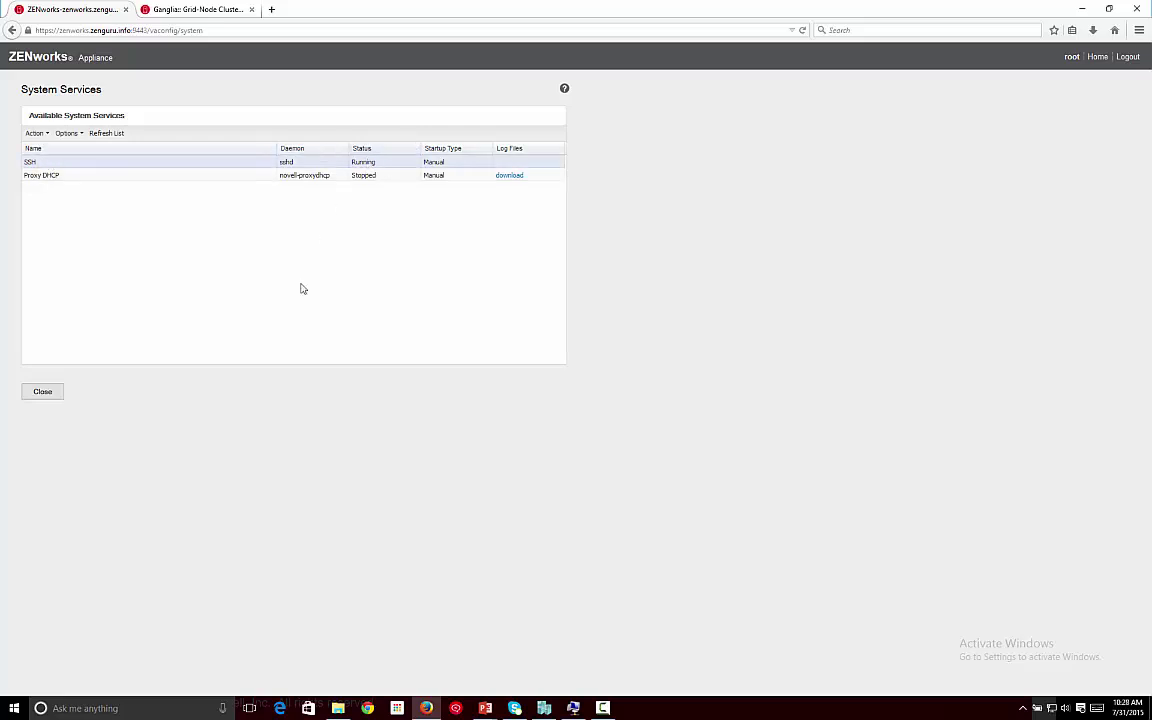
left_click(52, 394)
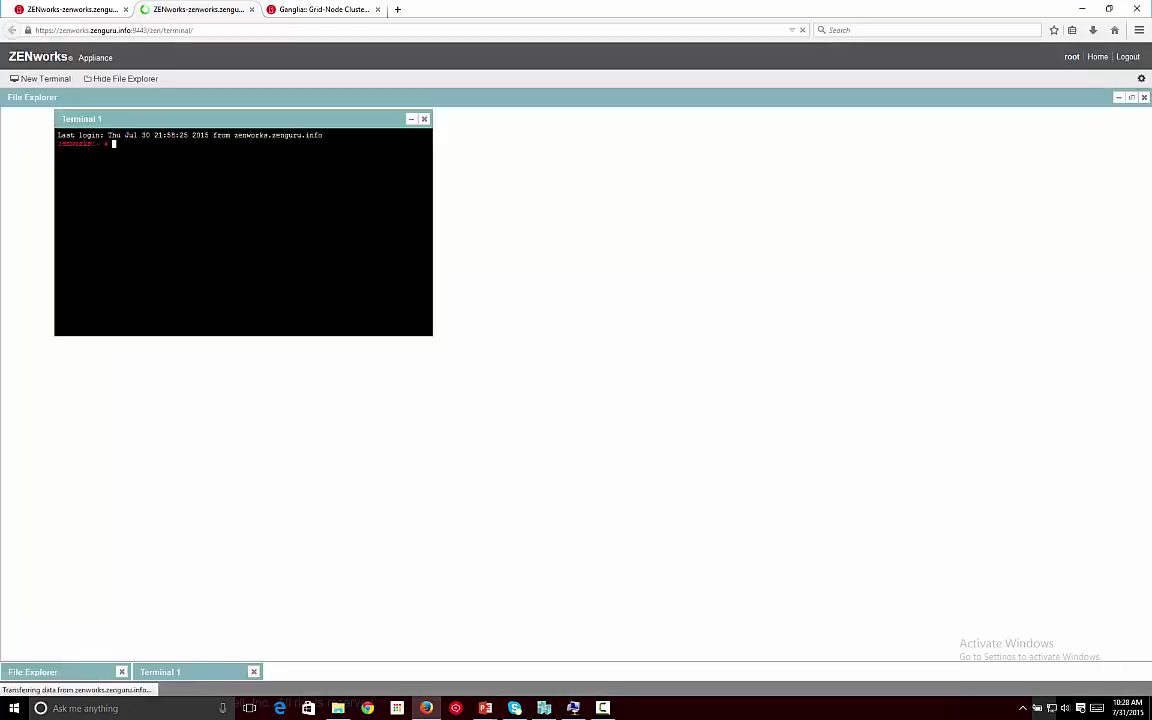
Move Terminal 1 aside, browse the root directory, and inspect build-custom's file actions
left_click_drag(198, 118, 739, 360)
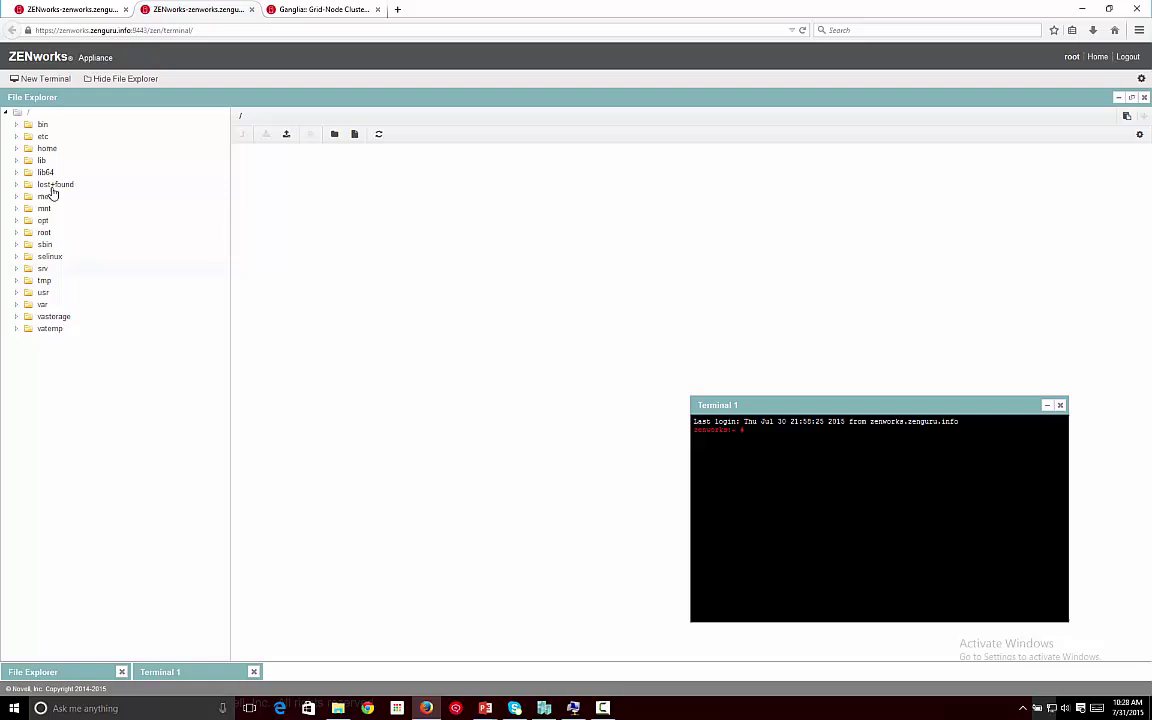
left_click(27, 114)
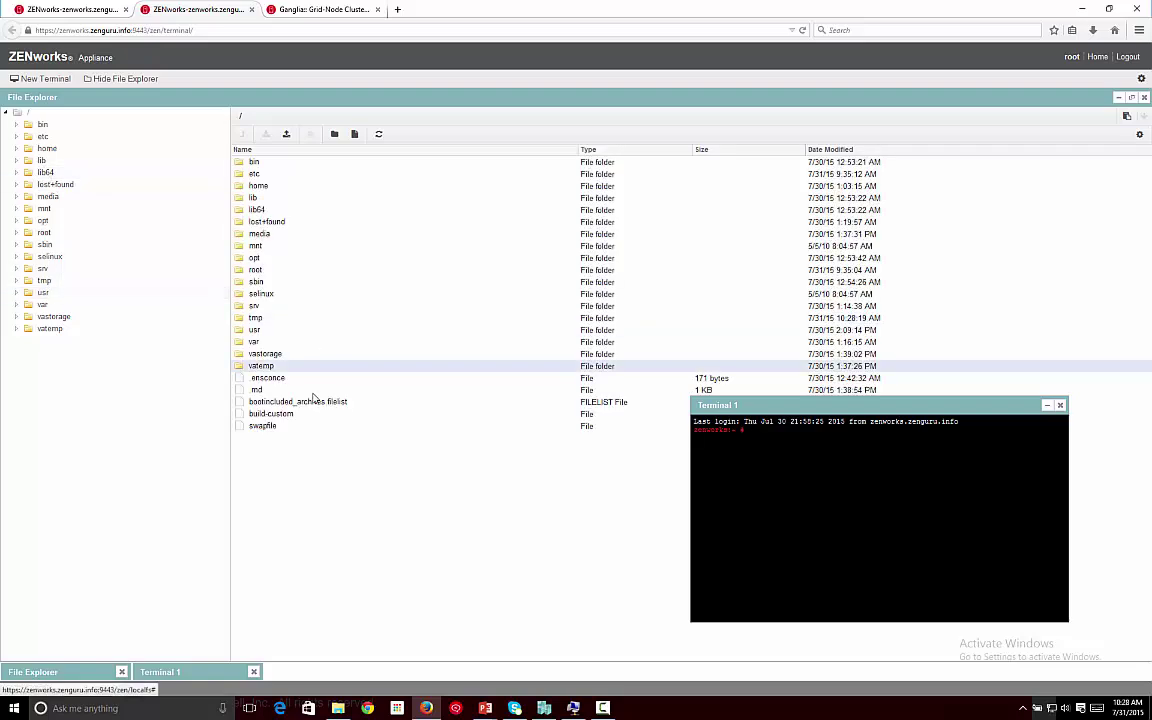
left_click(277, 417)
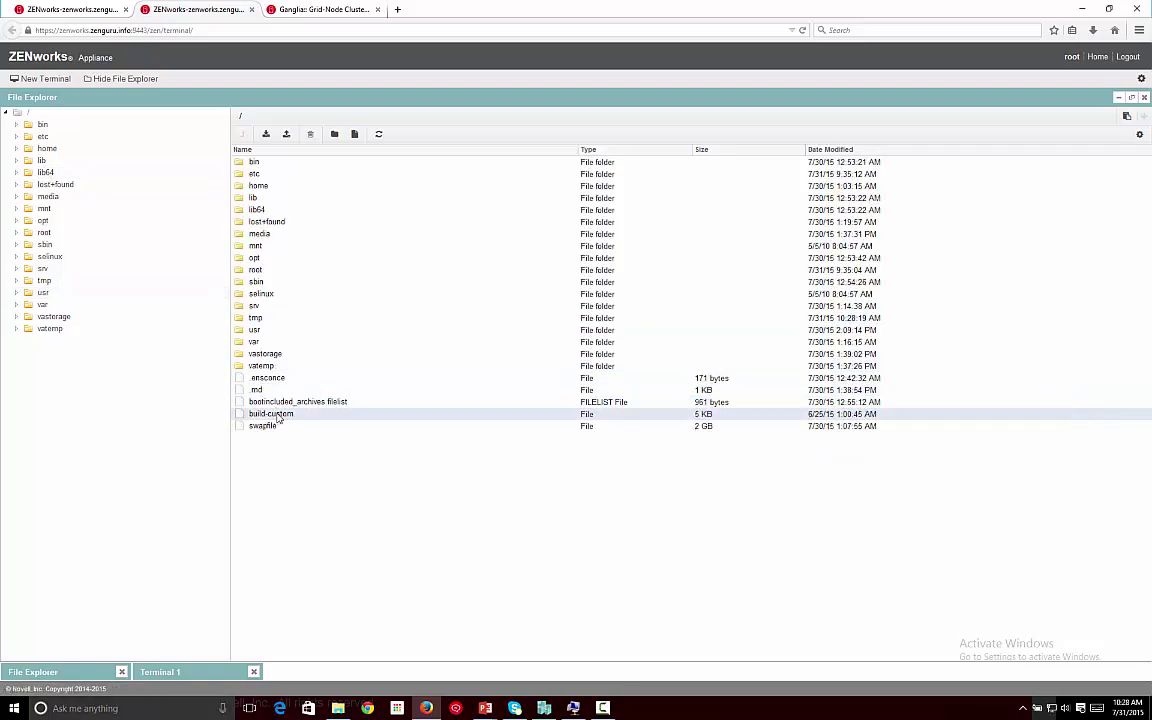
right_click(278, 419)
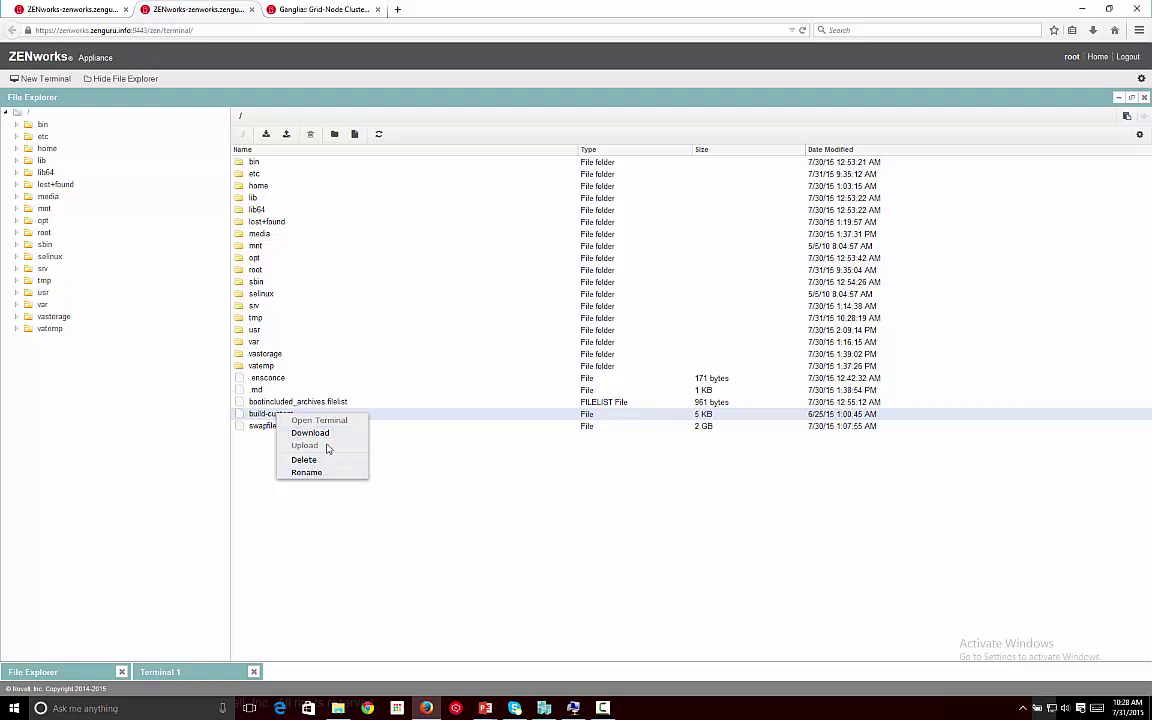
left_click(565, 466)
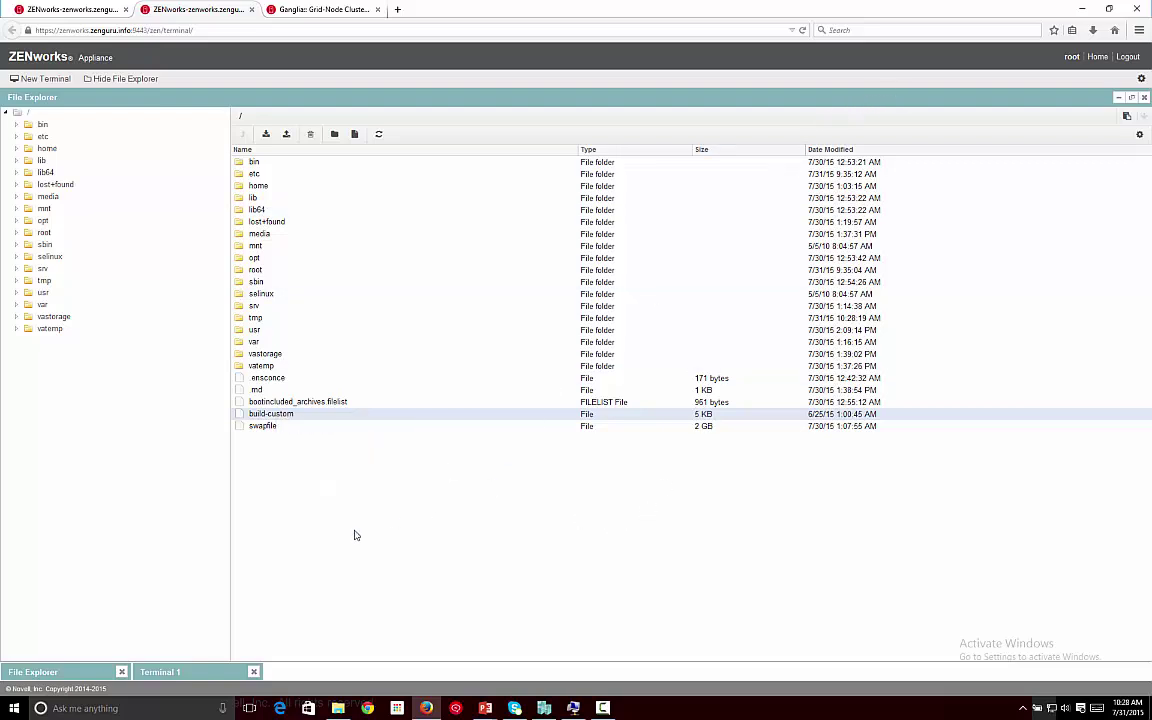
Run zman in Terminal 1 to show its usage help, then return to the home page
left_click(195, 672)
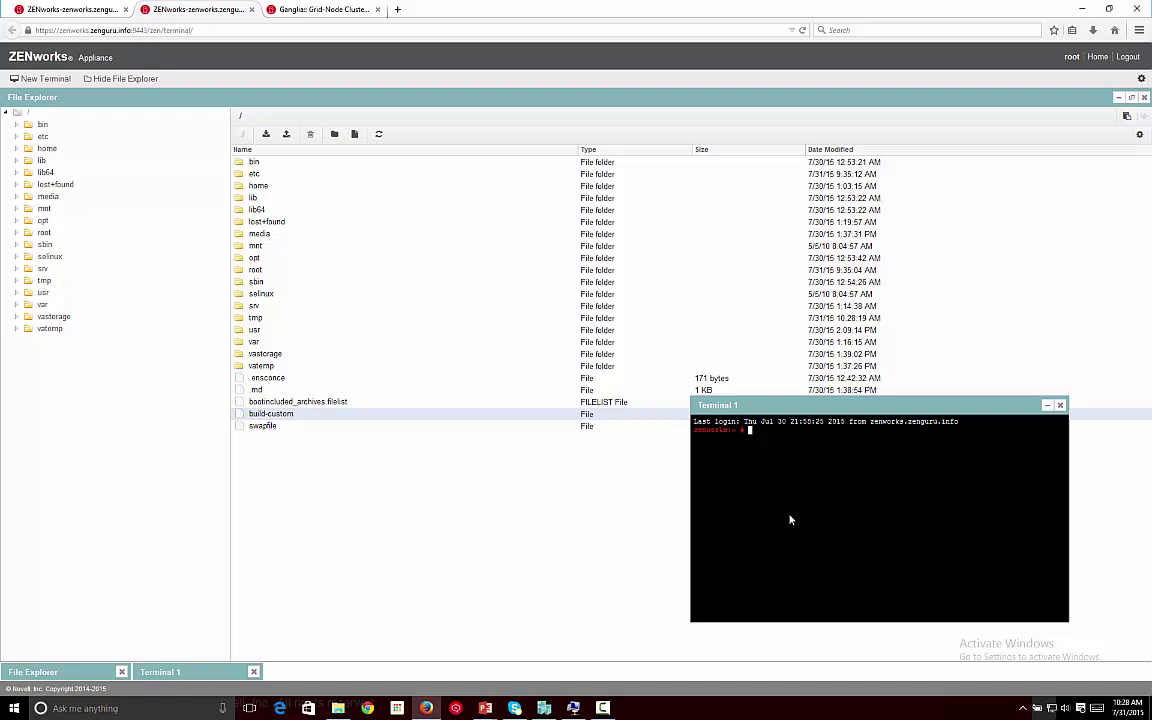
type("zx")
type("man")
key("Return")
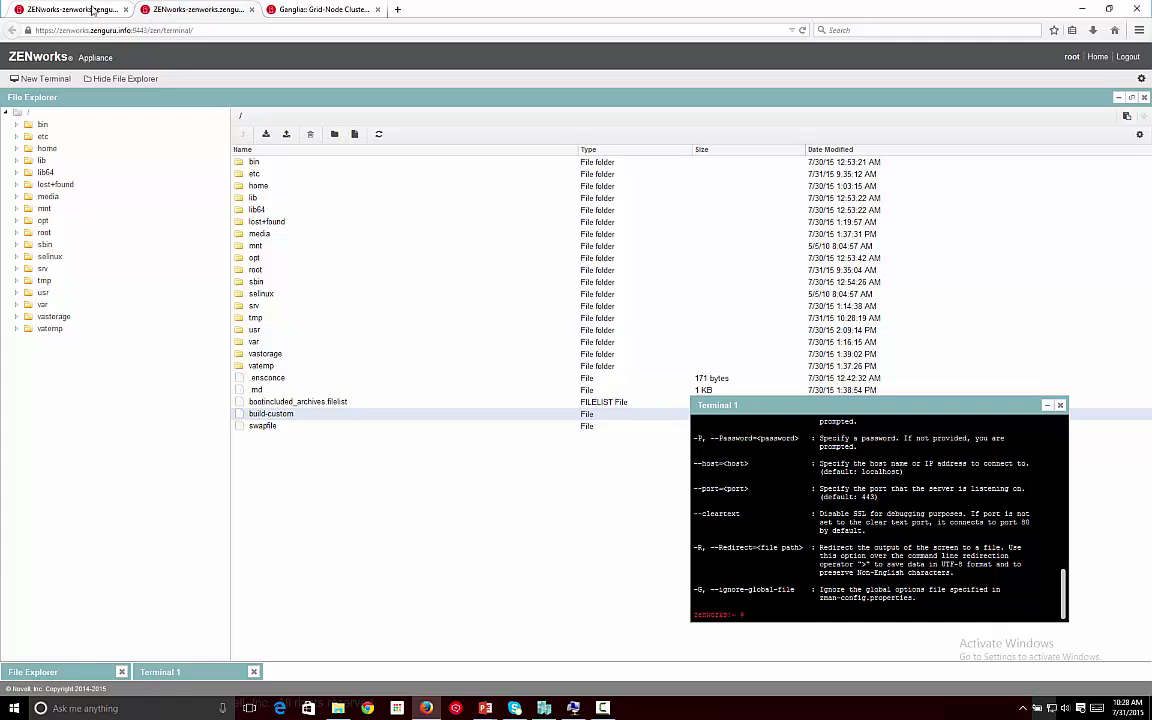
left_click(91, 10)
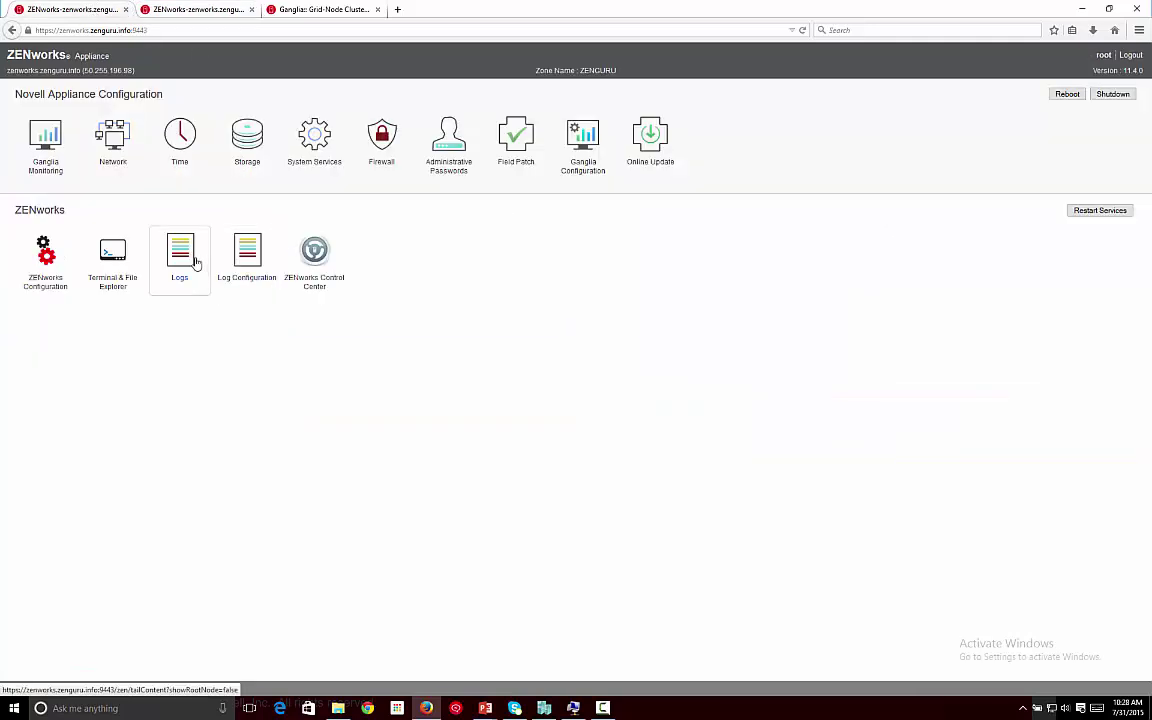
Read through novell-tftp.log in the log viewer, checking the 100 lines-to-load setting
left_click(186, 258)
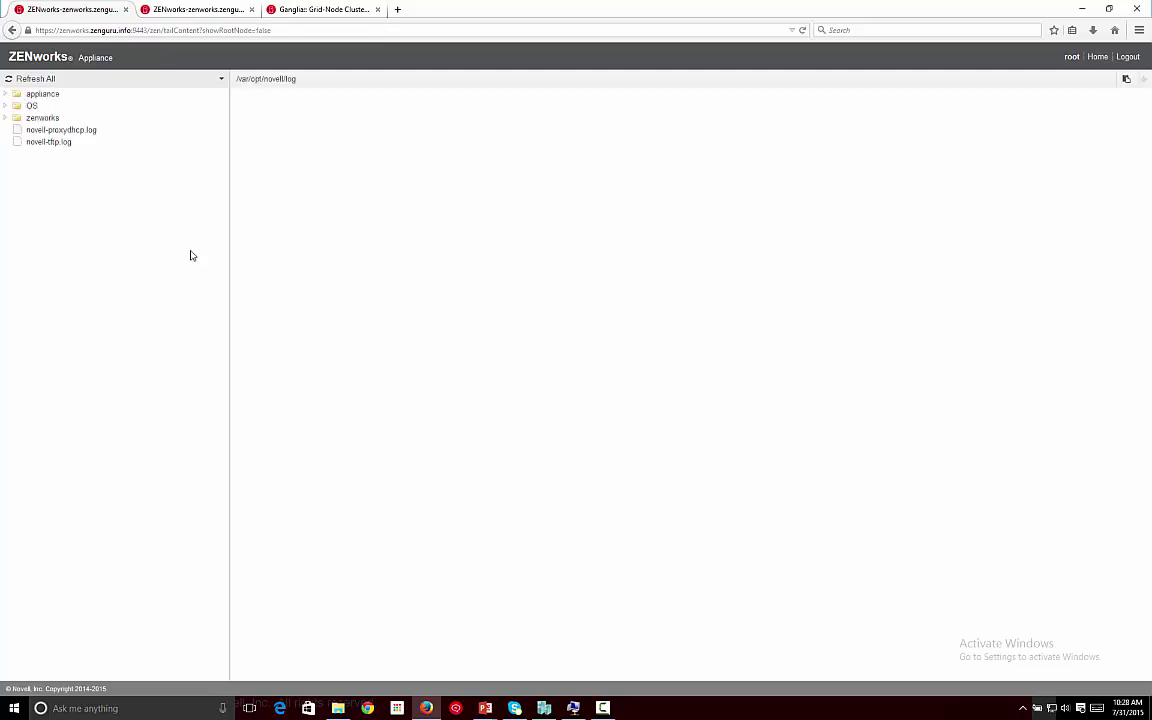
left_click(50, 143)
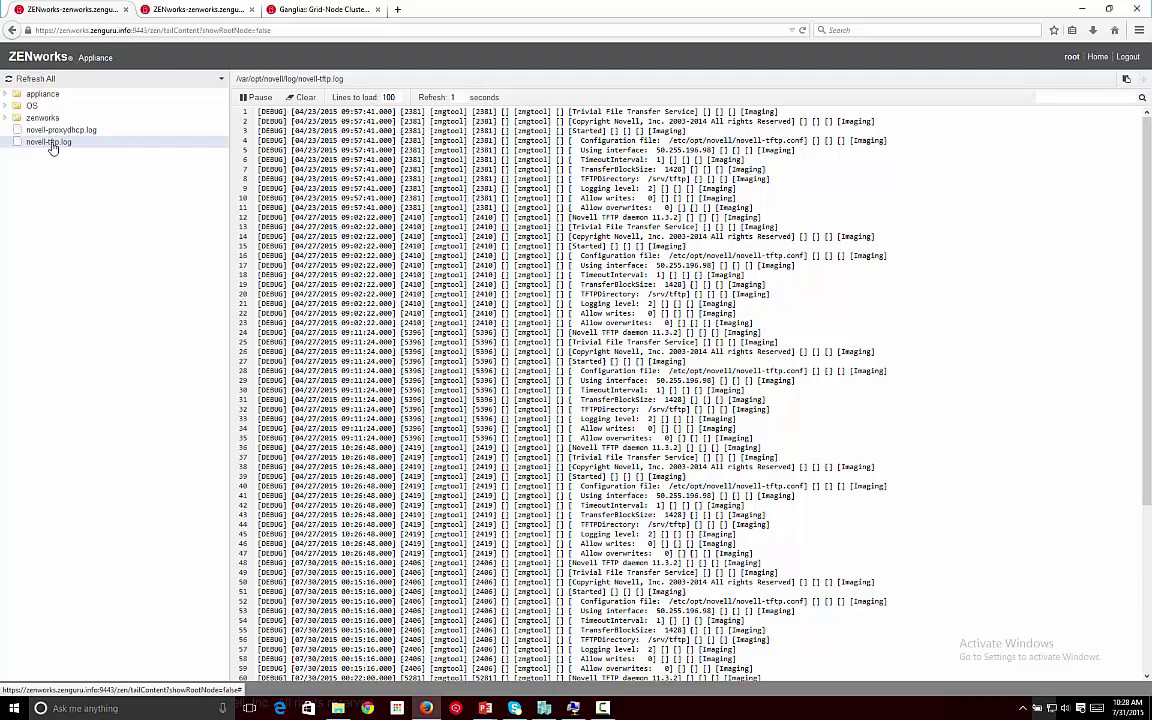
scroll(650, 405, "down", 3)
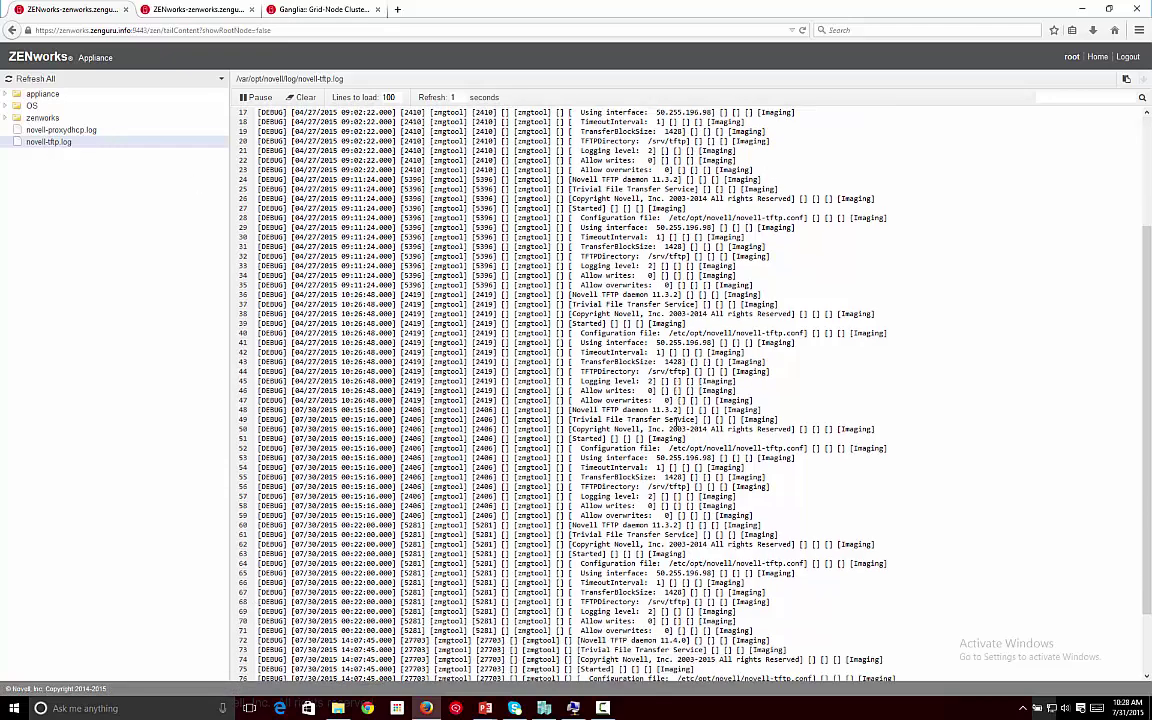
scroll(676, 422, "down", 2)
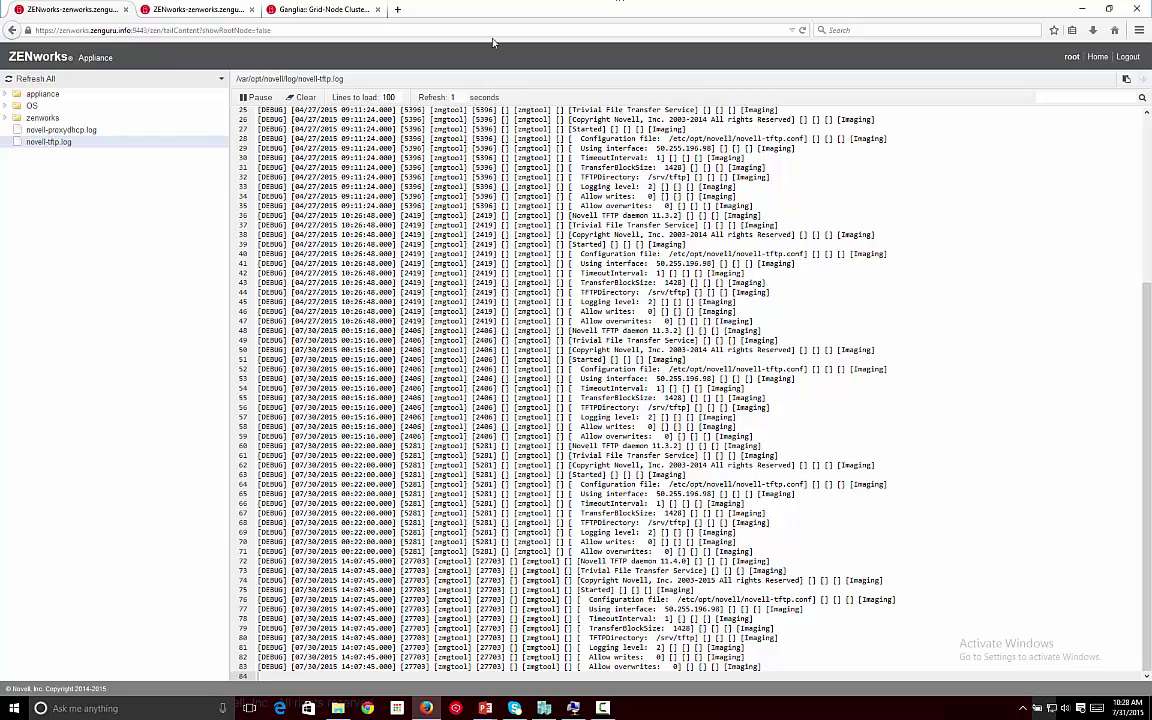
left_click_drag(398, 97, 350, 90)
left_click(64, 143)
Inspect the options for novell-tftp.log and the zenworks log folder, then return home
right_click(64, 143)
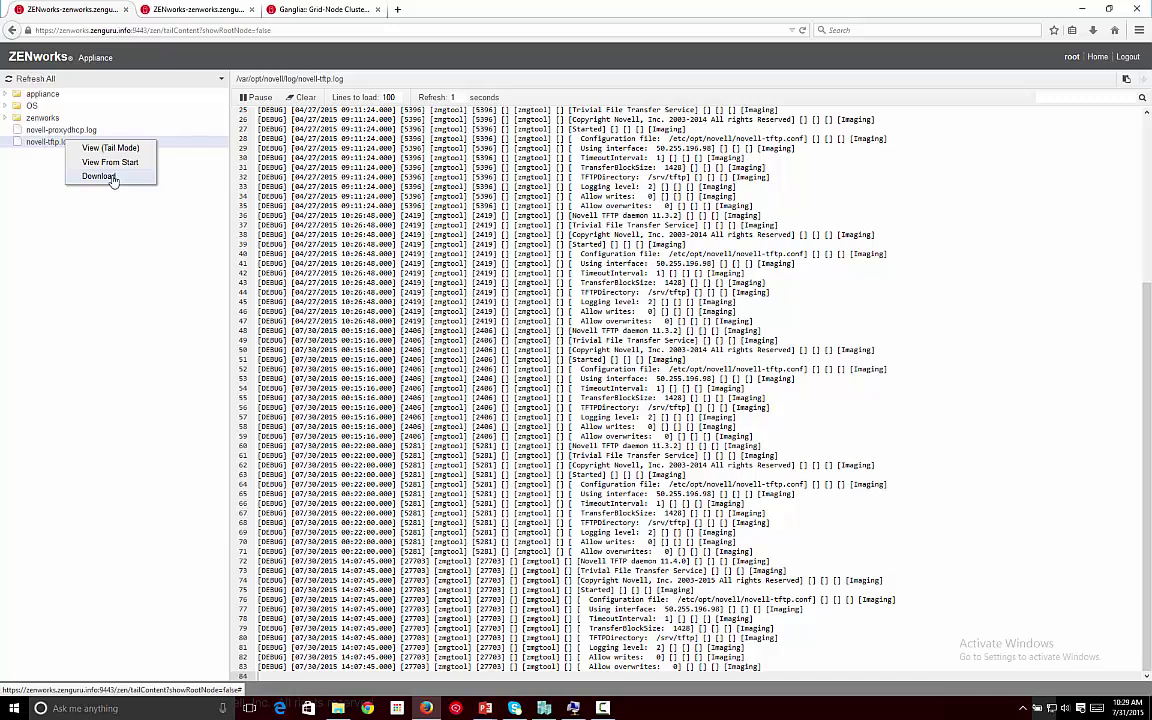
left_click(45, 119)
right_click(46, 119)
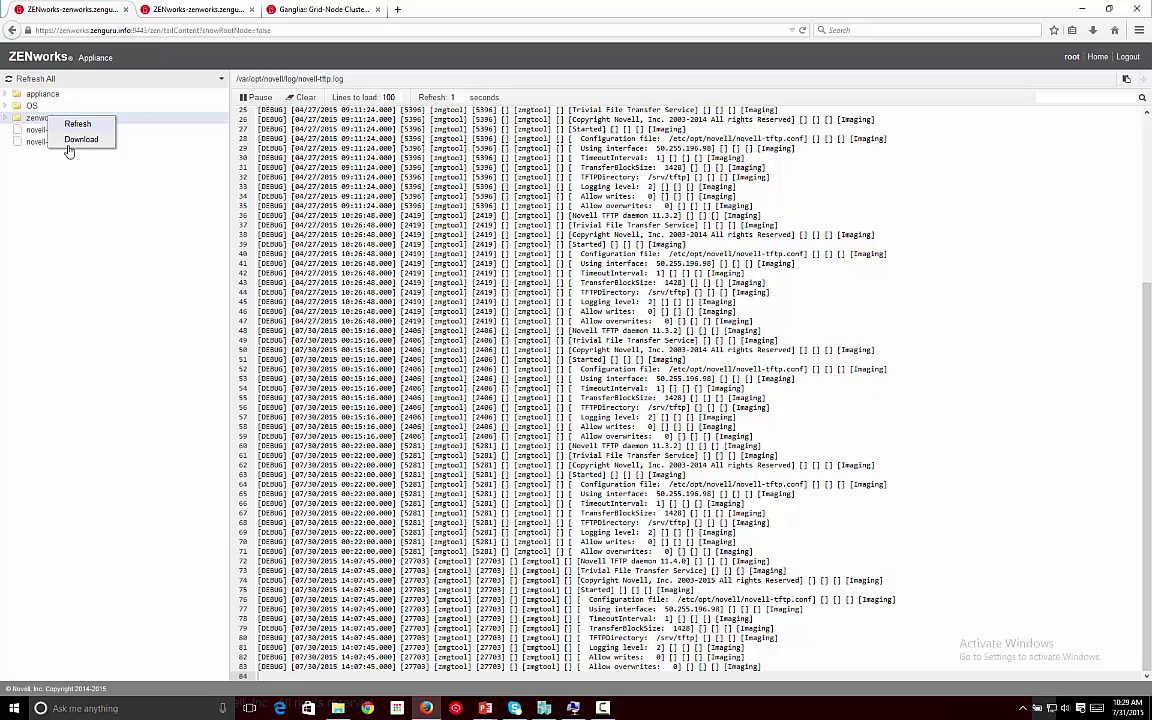
left_click(148, 256)
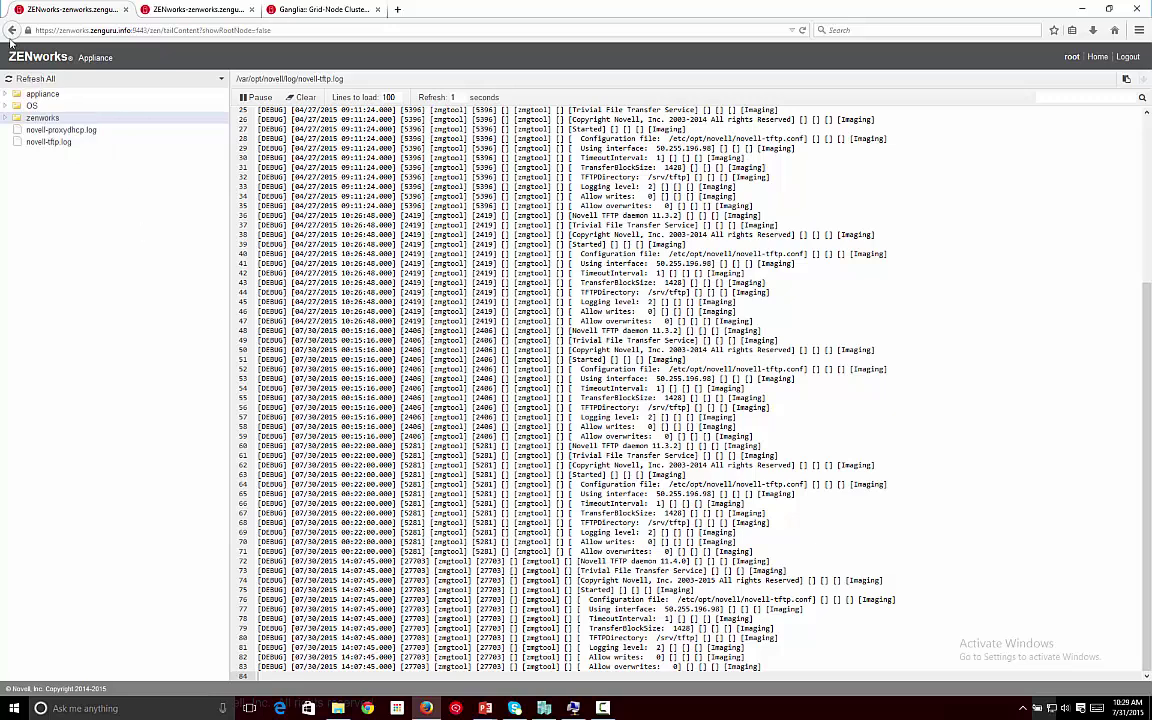
left_click(1096, 58)
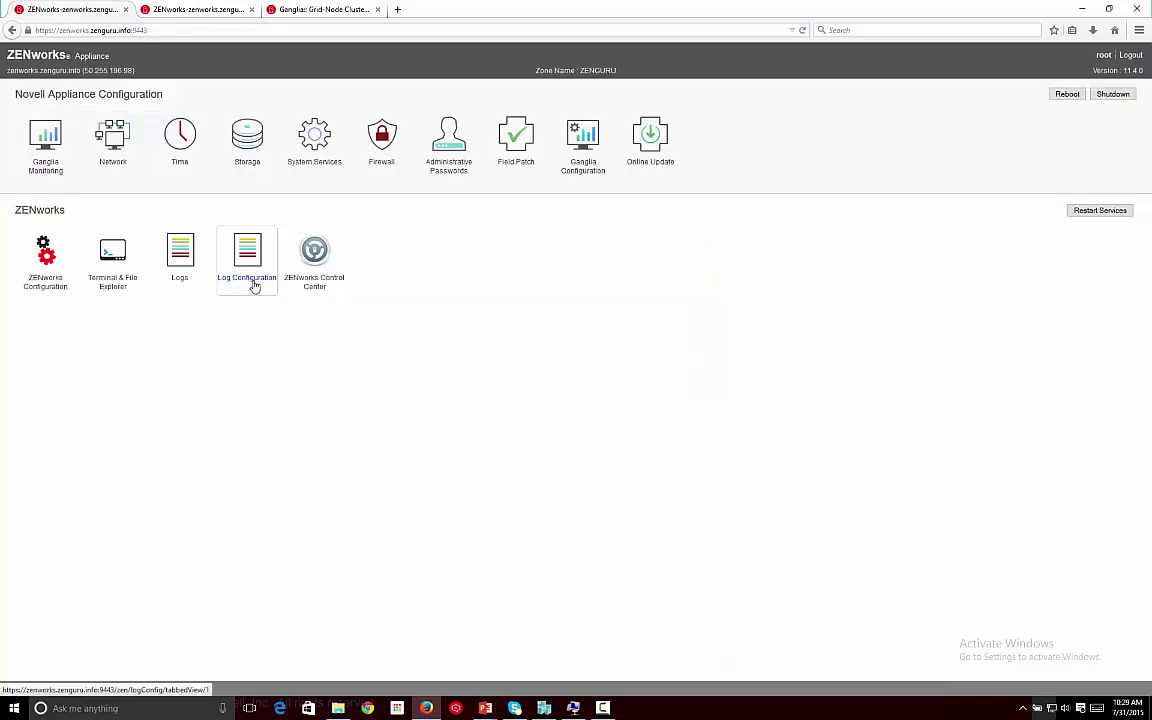
Open Log Configuration, check Deployment Module level choices leaving it at Finest, then view the Advanced tree
left_click(255, 286)
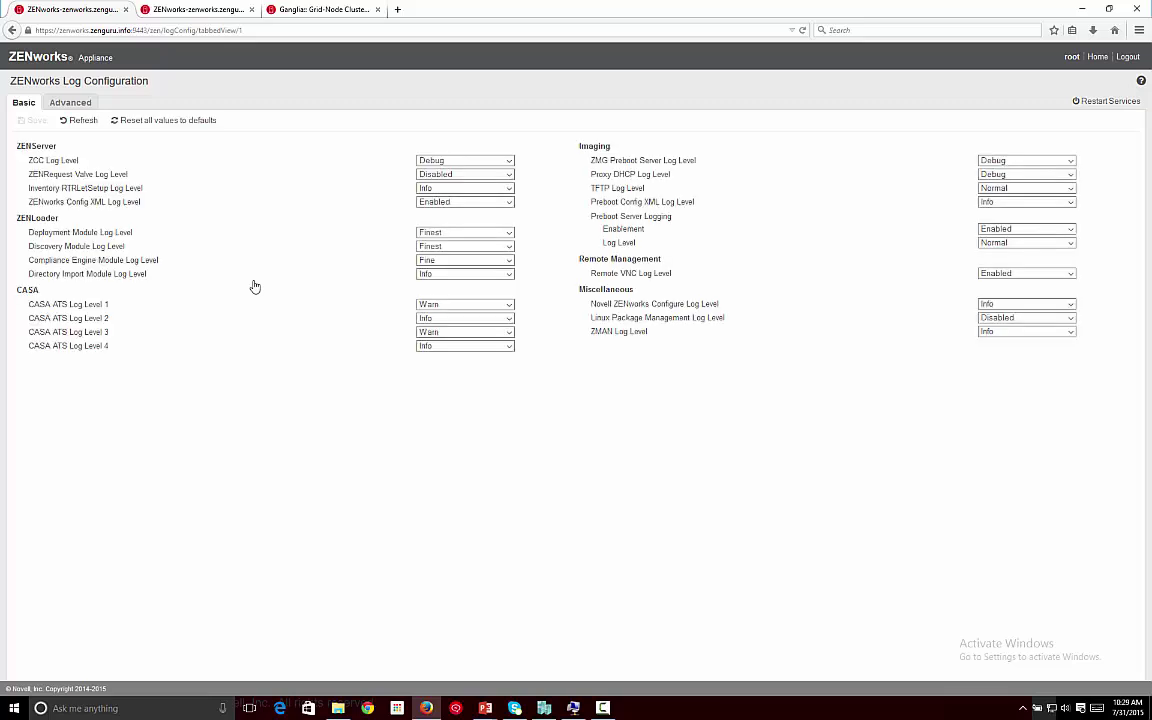
left_click(446, 234)
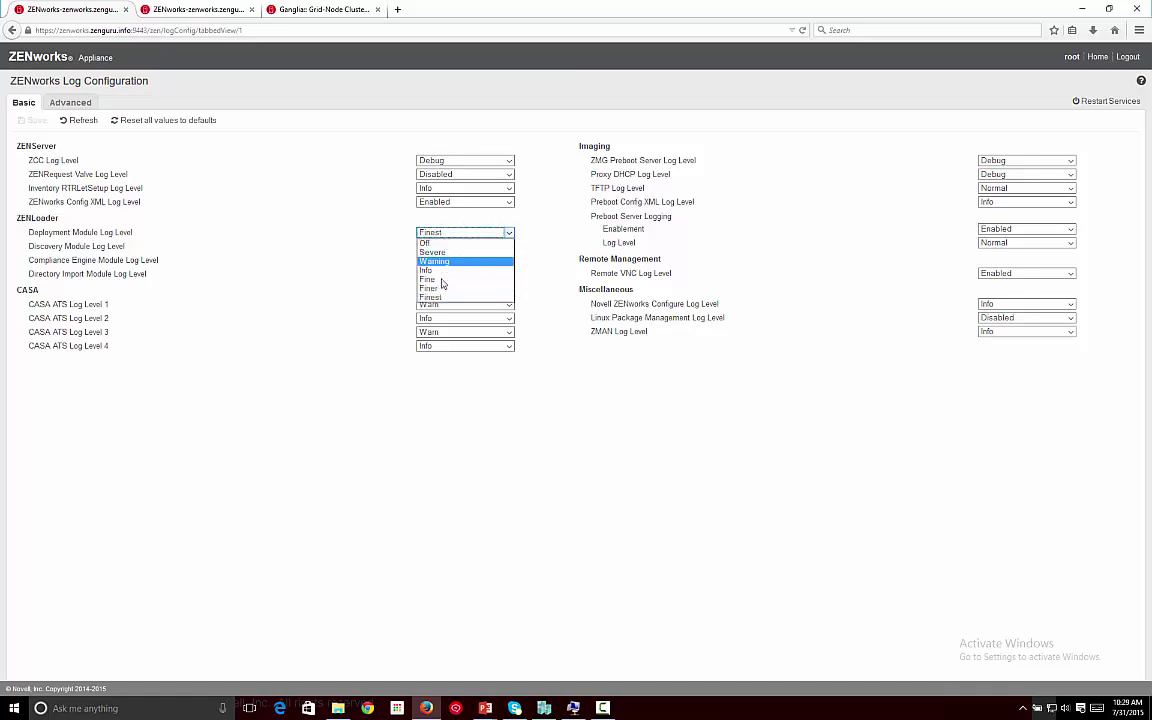
left_click(669, 497)
left_click(86, 105)
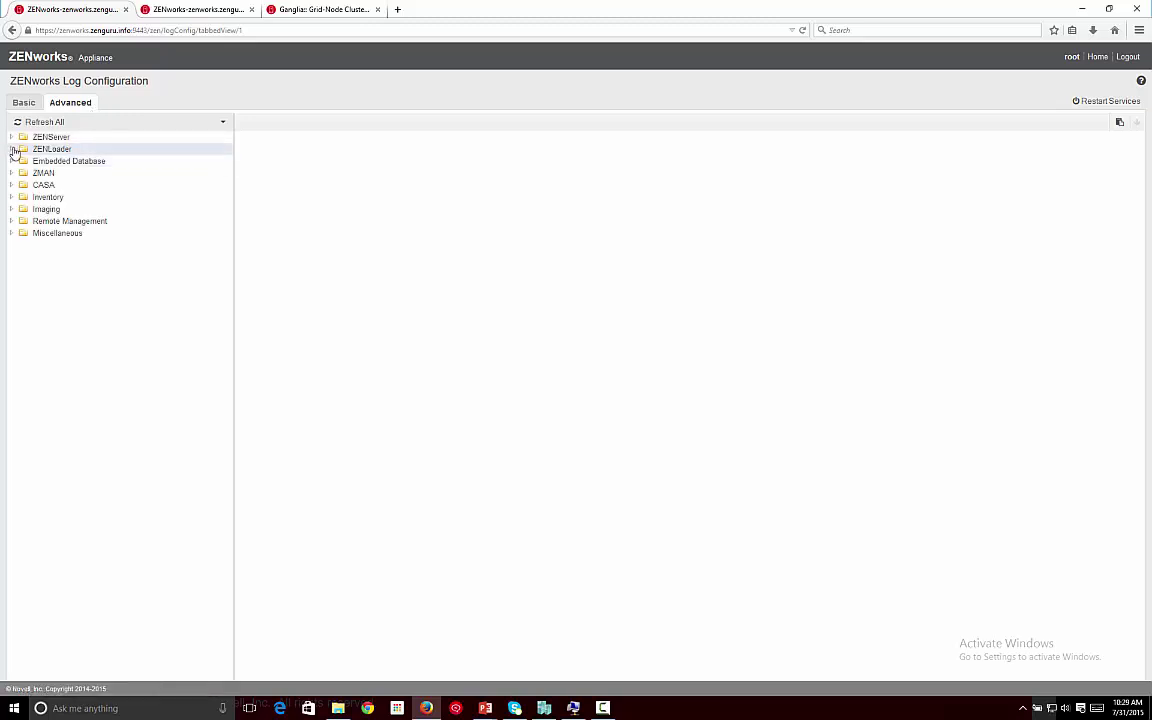
Open ZENLoader's deployment.xml and inspect its FINEST log level and 1200-second depTimeOut
left_click(62, 149)
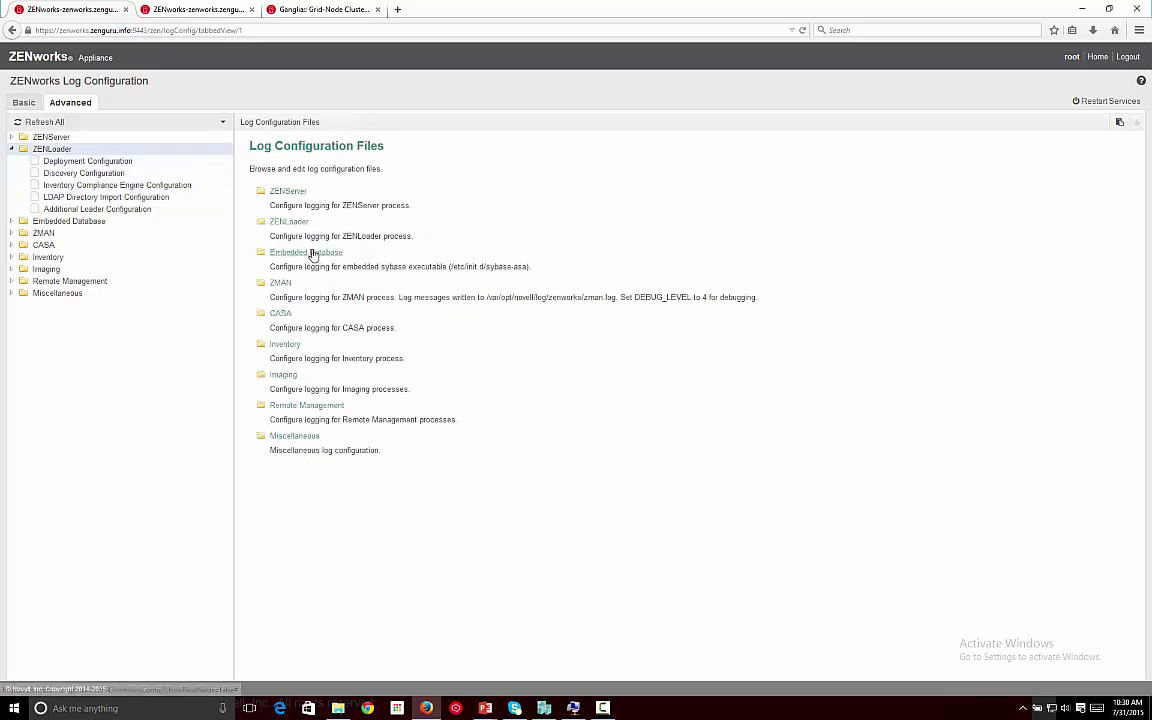
left_click(111, 164)
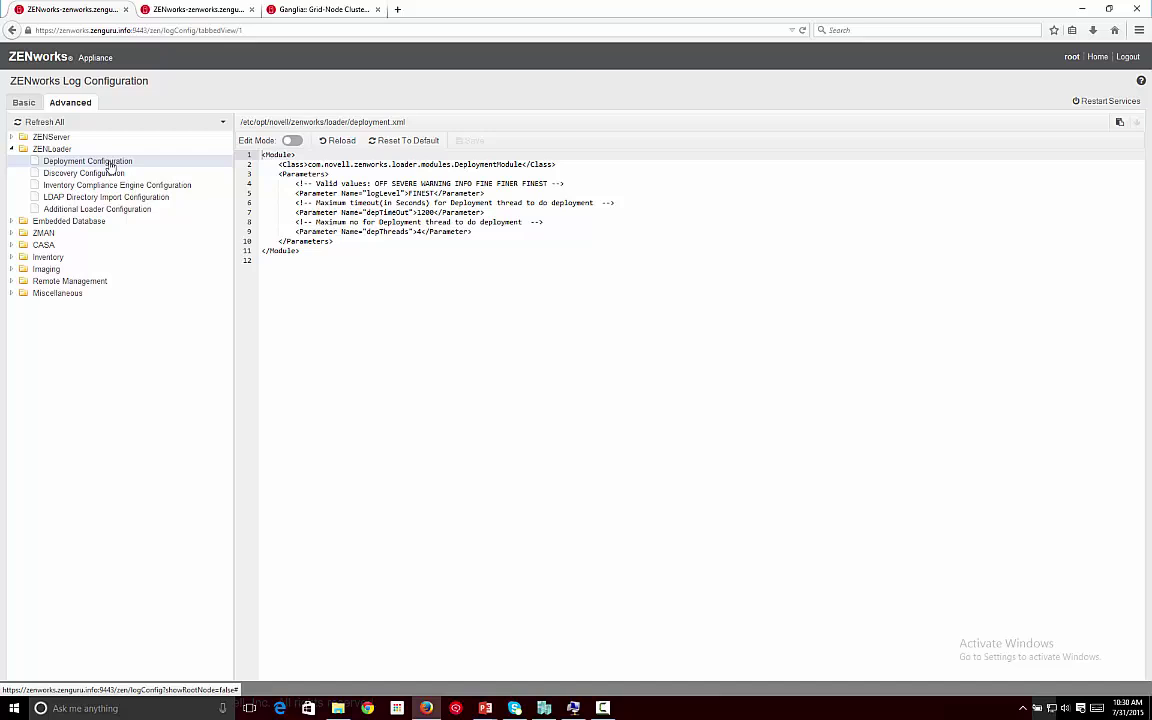
left_click(417, 213)
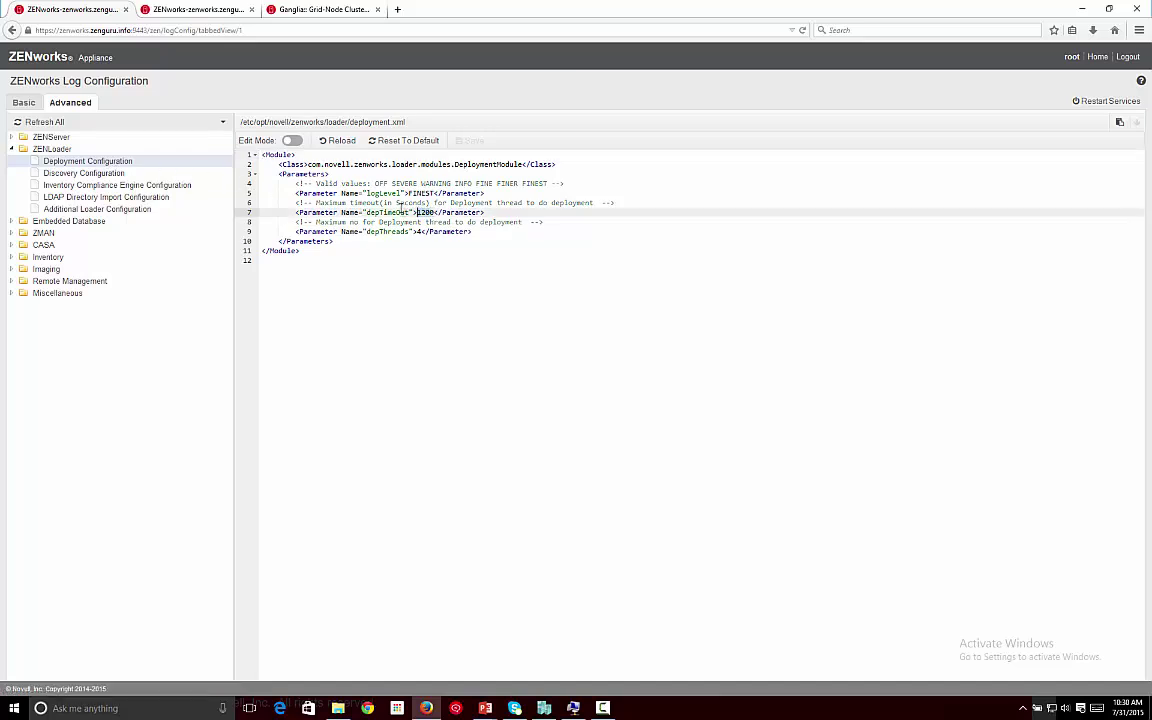
left_click(265, 154)
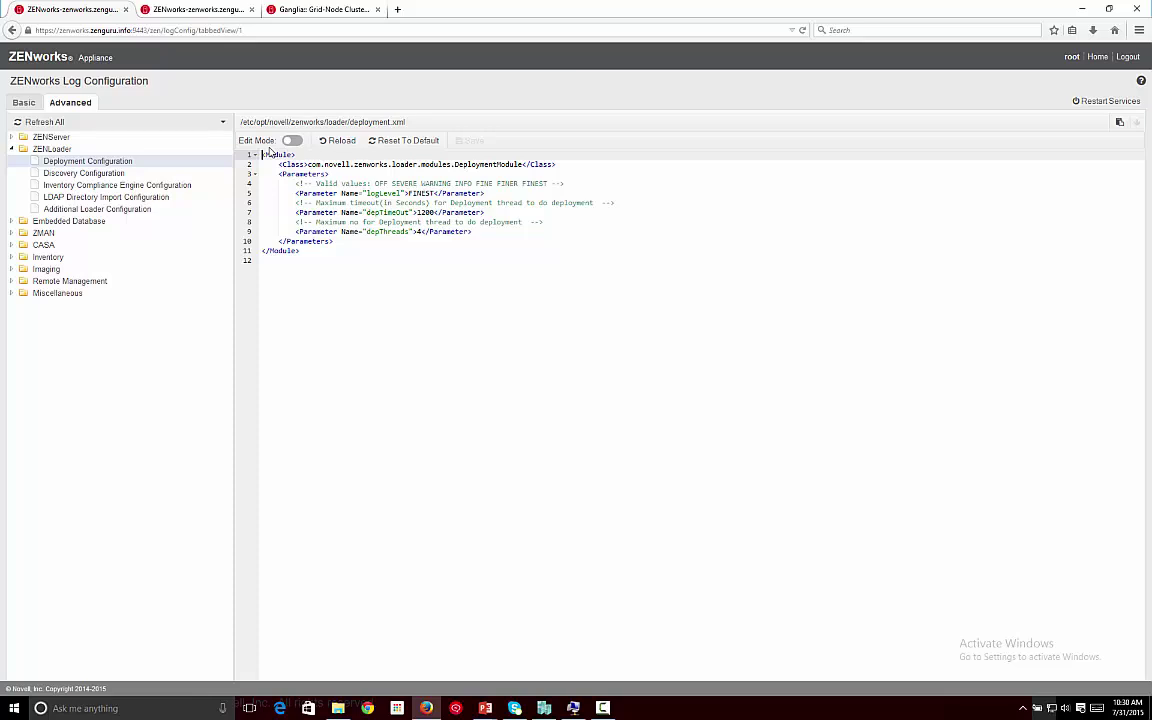